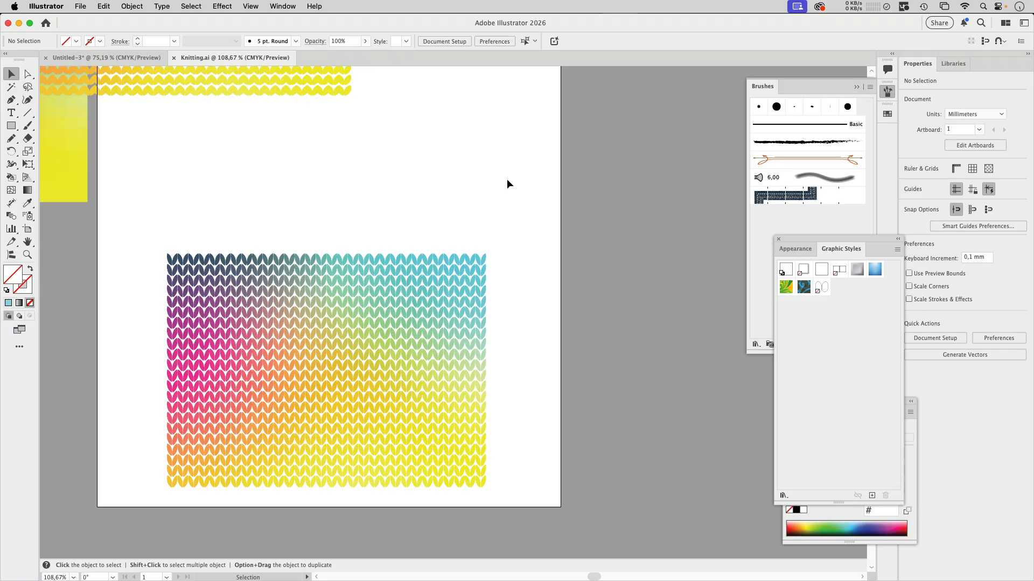
- Draw a rectangular grid about 48 × 38 mm with 8 columns and 6 rows in the empty artboard area above the knit pattern
click(28, 112)
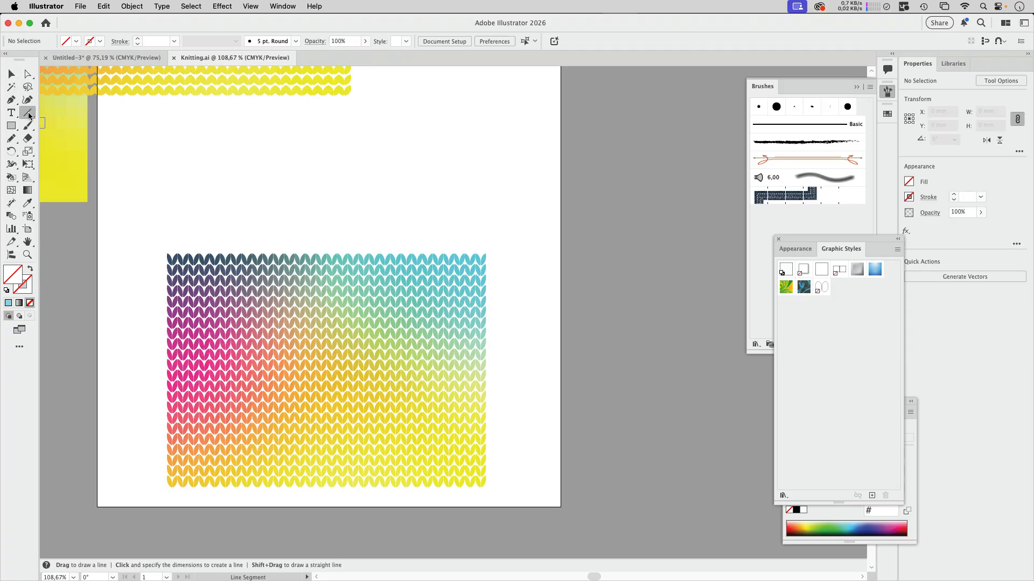
click(61, 157)
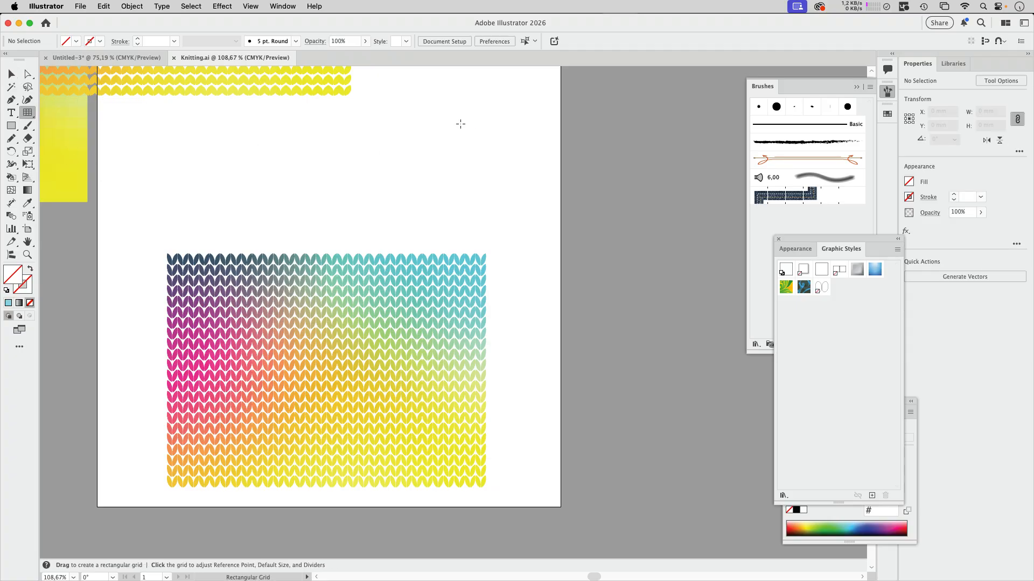
drag(426, 114, 532, 197)
key(Right)
key(Right)
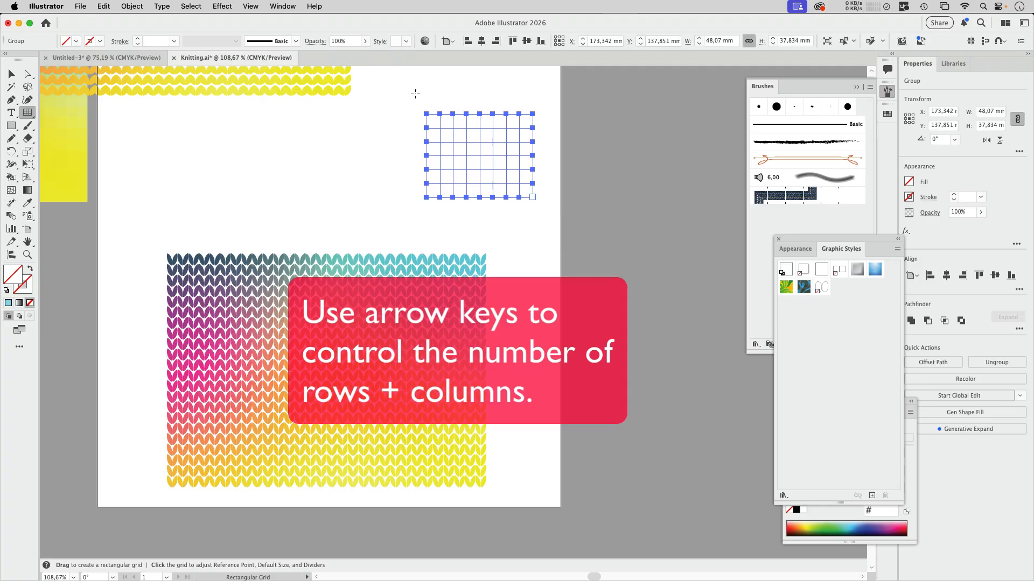
- Convert the grid into a Live Paint group and fill its first column and top row with red
click(12, 177)
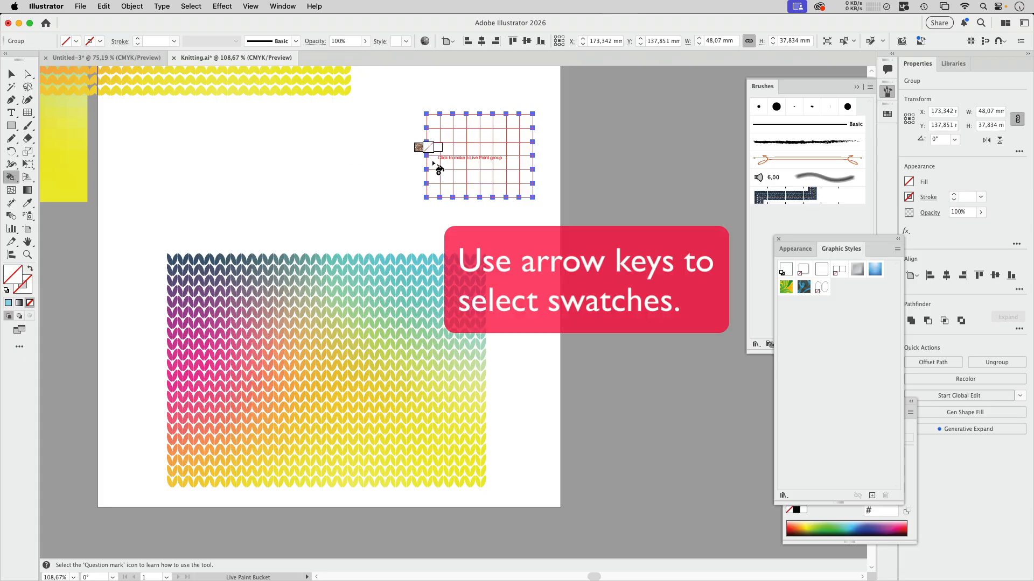
key(Right)
key(Right)
key(Right)
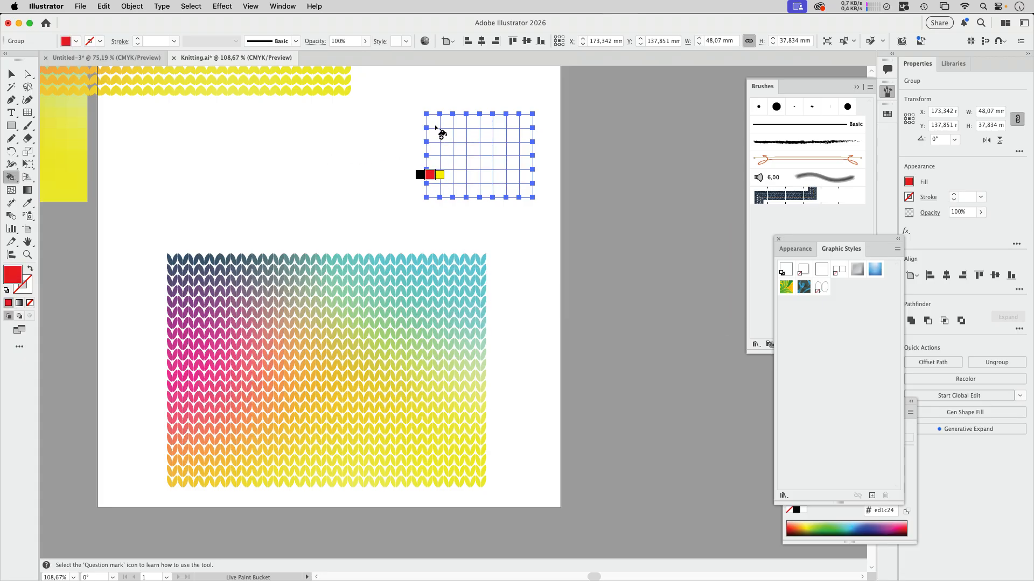
click(437, 128)
mouse_move(436, 168)
mouse_down()
mouse_move(452, 107)
mouse_move(455, 119)
mouse_move(521, 122)
mouse_up()
- Paint a hook-shaped band of grid cells yellow and fill all the remaining cells with green
key(Right)
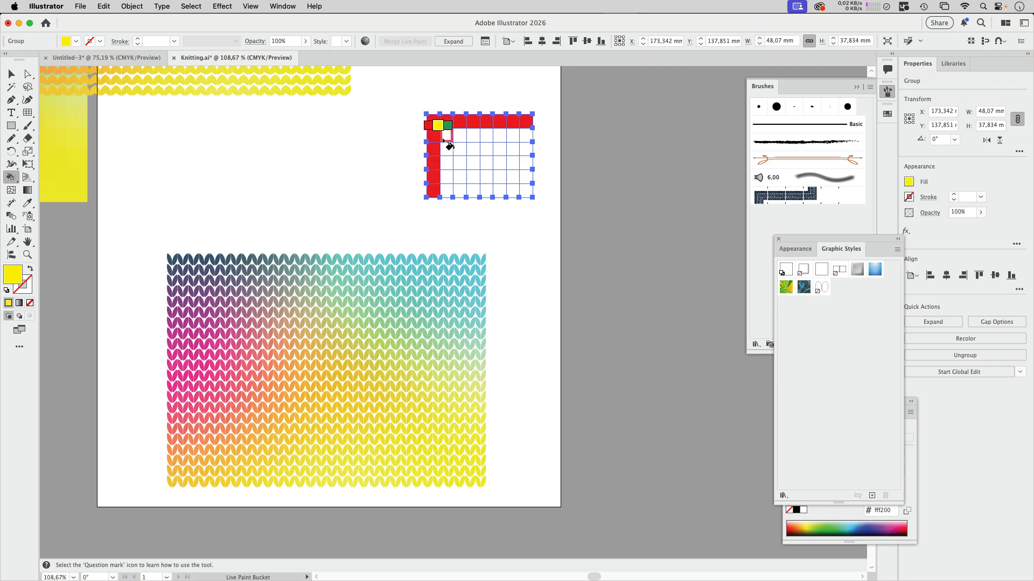
mouse_move(447, 136)
mouse_down()
mouse_move(492, 138)
mouse_move(498, 154)
mouse_move(459, 189)
mouse_up()
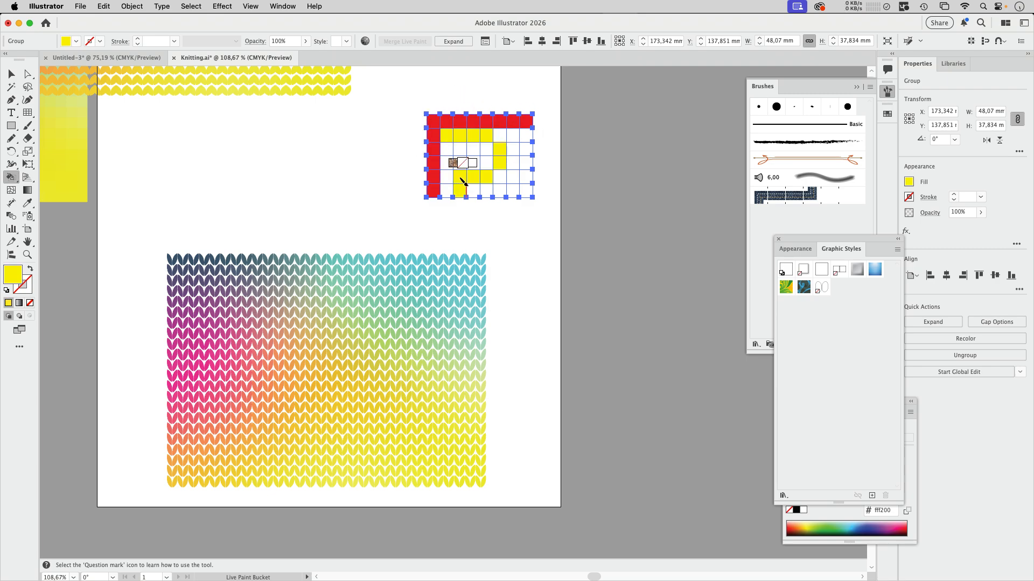
key(Right)
key(Right)
key(Right)
key(Right)
key(Right)
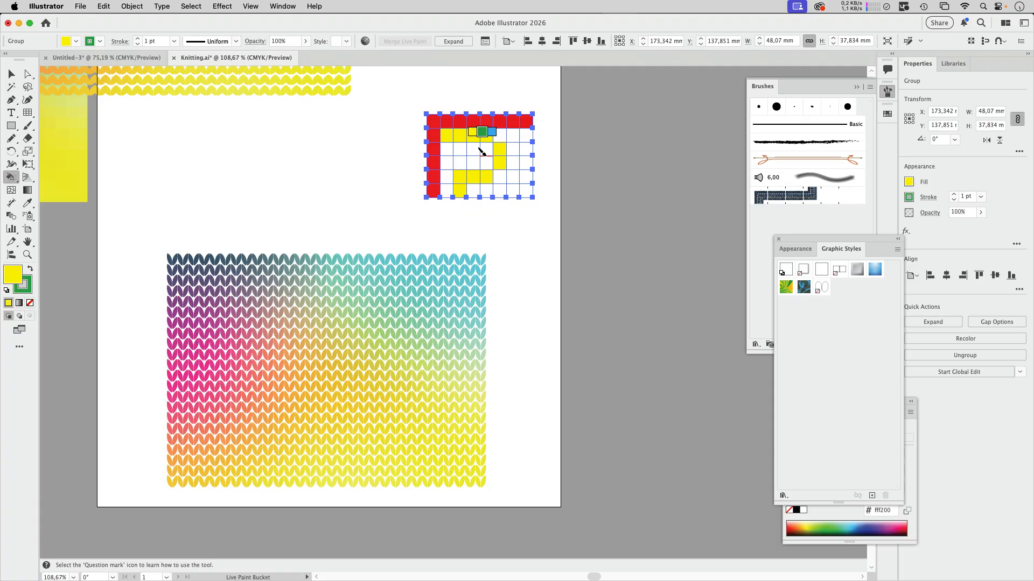
key(Right)
drag(501, 138, 513, 177)
mouse_move(528, 139)
mouse_down()
mouse_move(531, 190)
mouse_move(496, 193)
mouse_move(499, 180)
mouse_up()
mouse_move(483, 147)
mouse_down()
mouse_move(447, 189)
mouse_move(484, 162)
mouse_move(487, 191)
mouse_up()
- Expand the painted Live Paint grid and ungroup it into separate cells
key(v)
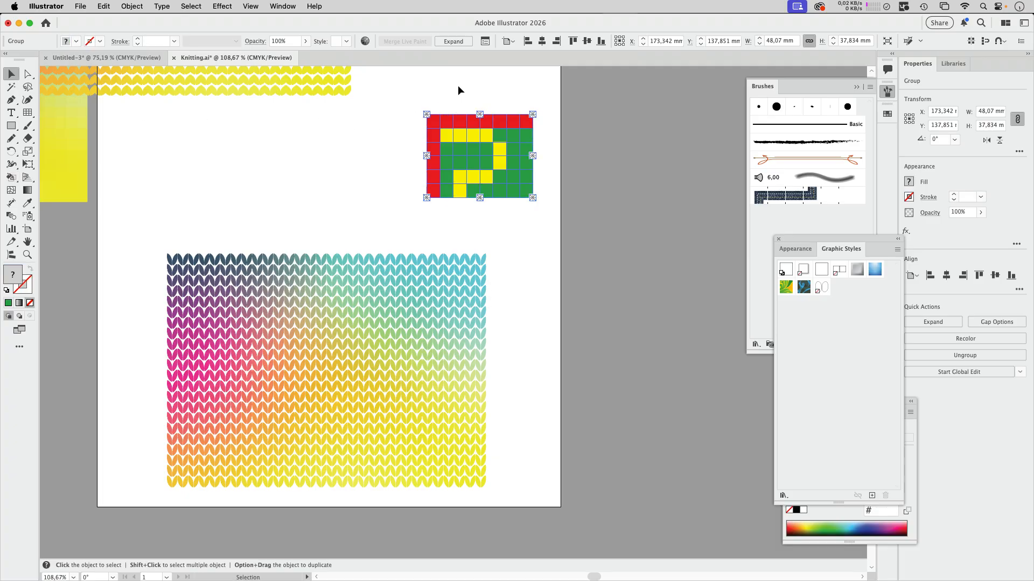
click(524, 87)
click(523, 124)
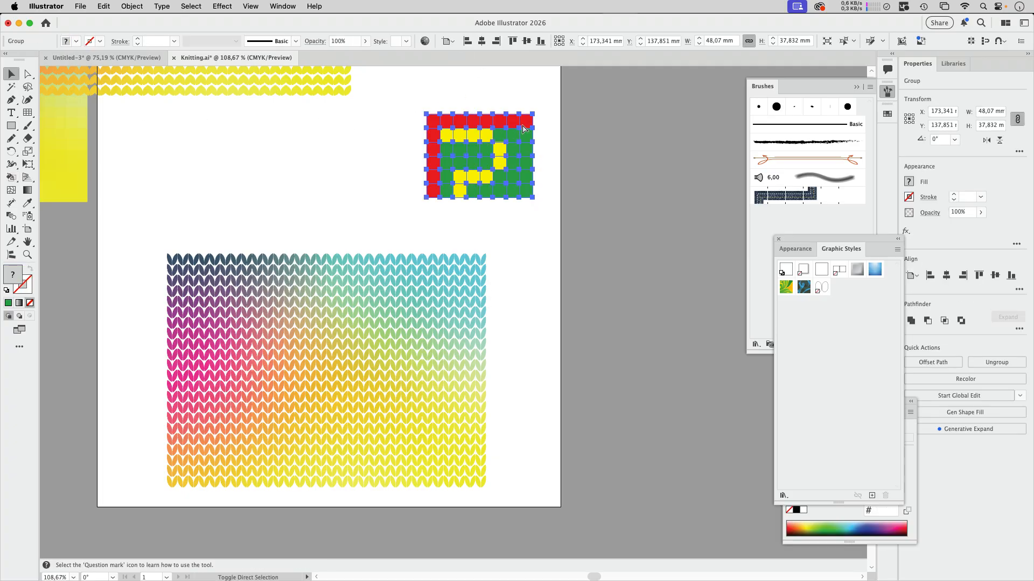
key(super+shift+g)
- Reposition the painted grid slightly and pull the red corner cell away from the other cells
click(541, 111)
drag(529, 126, 543, 95)
click(545, 108)
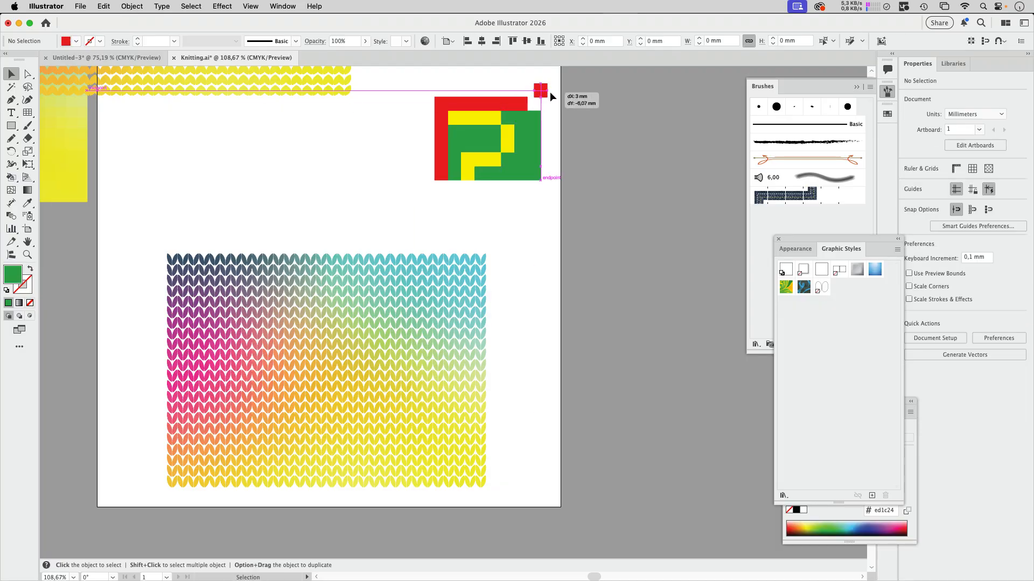
click(575, 131)
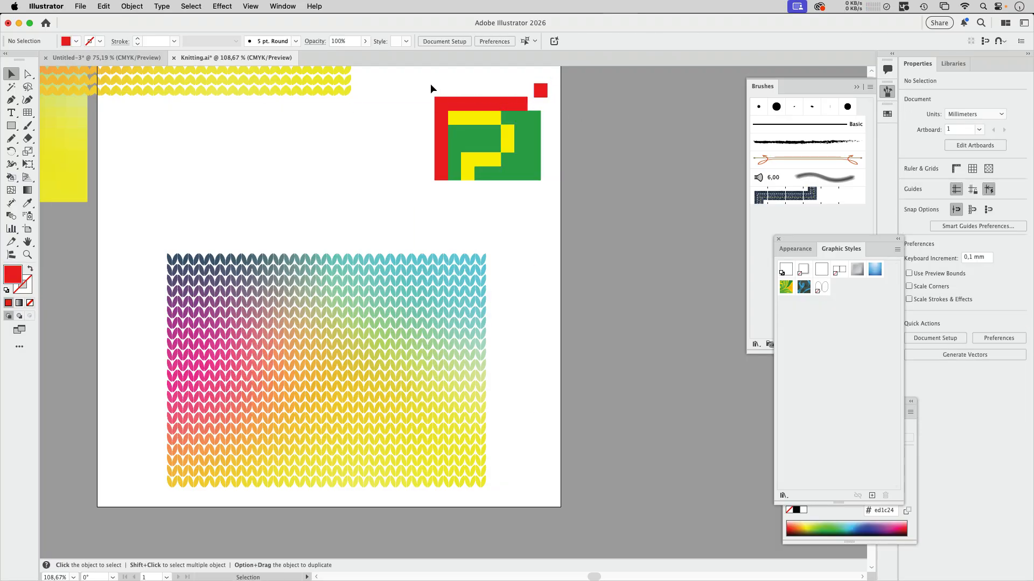
- Delete the painted grid cells and move the gradient image onto the empty canvas beside the artboard
drag(431, 83, 572, 198)
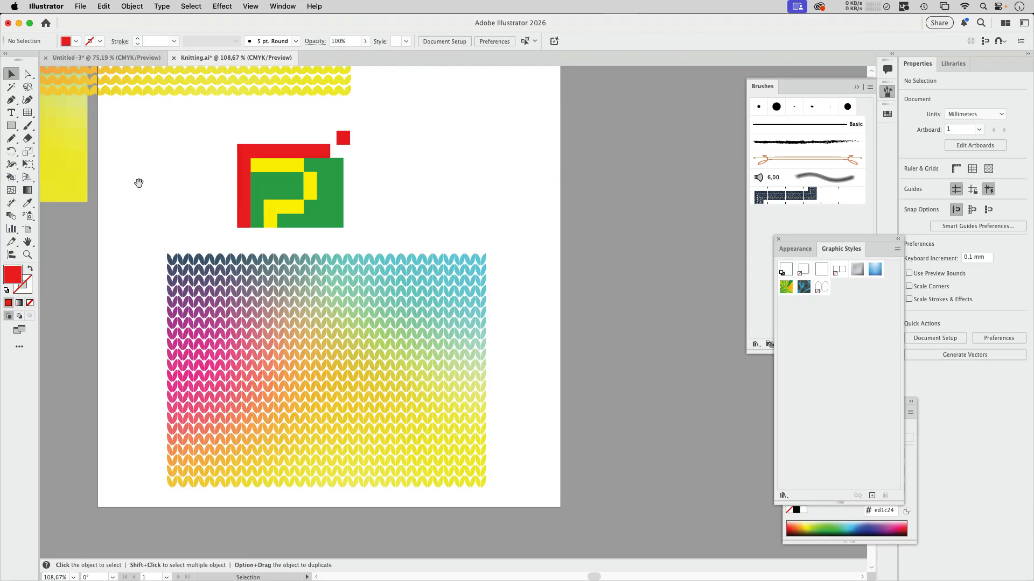
drag(139, 183, 405, 114)
drag(96, 212, 353, 422)
drag(359, 354, 515, 318)
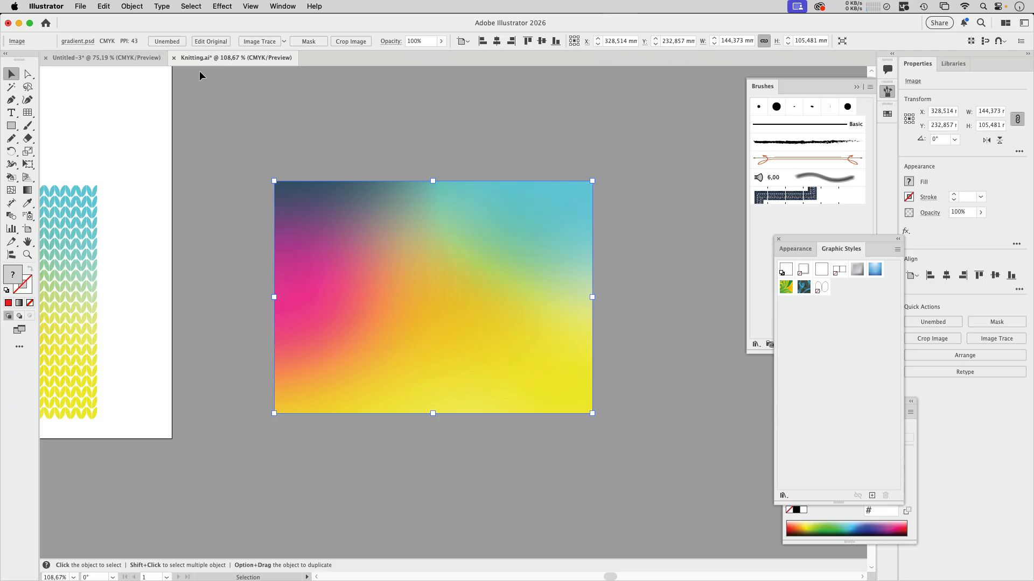
- Create a colour object mosaic from the gradient image with 30 × 22 tiles and 0 mm tile spacing
click(132, 6)
click(159, 224)
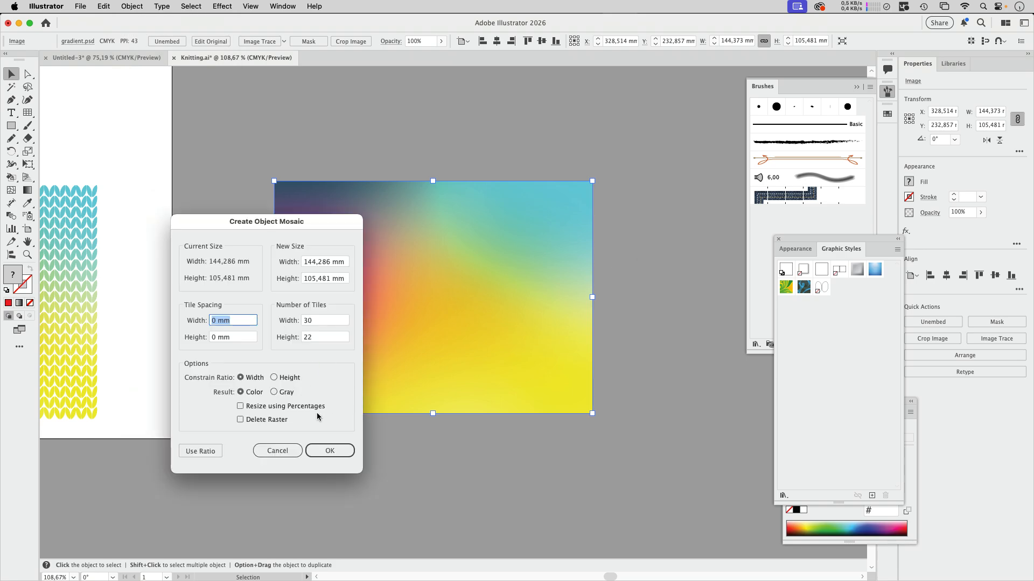
click(330, 451)
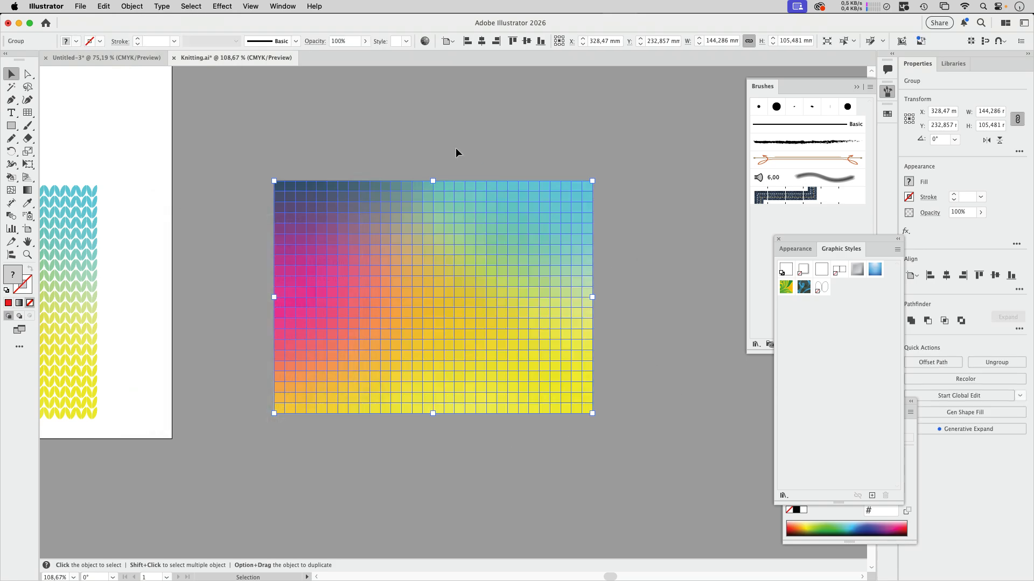
- Move the mosaic off the gradient image onto free canvas and ungroup it into individual tiles
drag(446, 250, 615, 190)
drag(506, 265, 136, 344)
drag(195, 322, 406, 265)
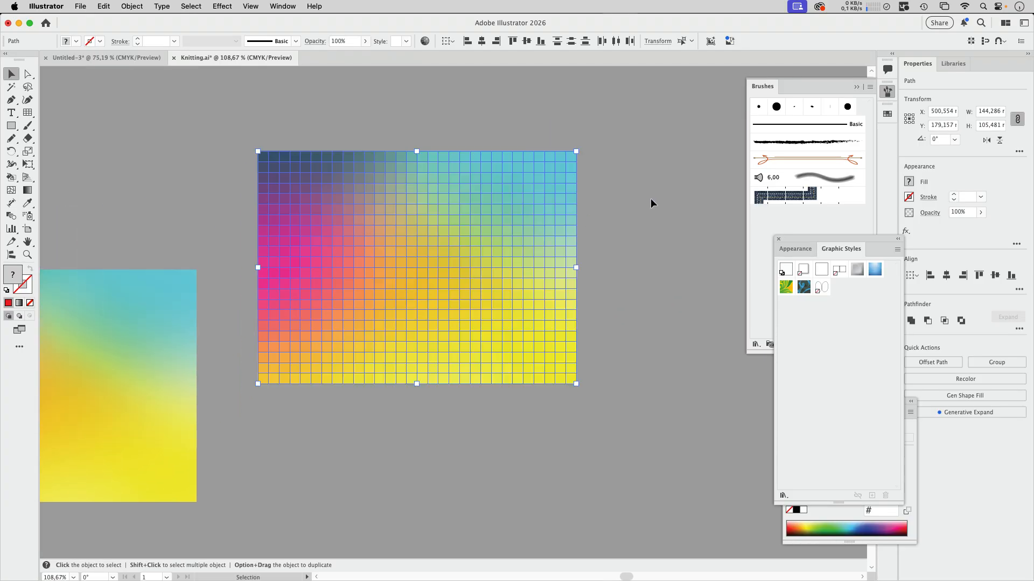
click(641, 217)
- Pull the top-right corner tile away from the mosaic and duplicate it about 5.8 mm to its right
key(space)
drag(632, 204, 524, 327)
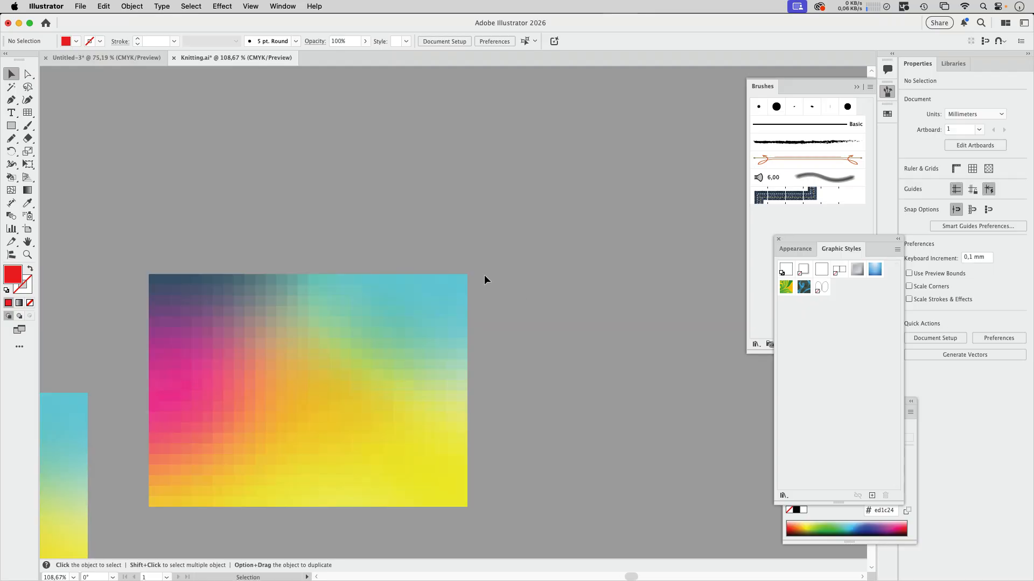
drag(463, 279, 676, 251)
key(super+space)
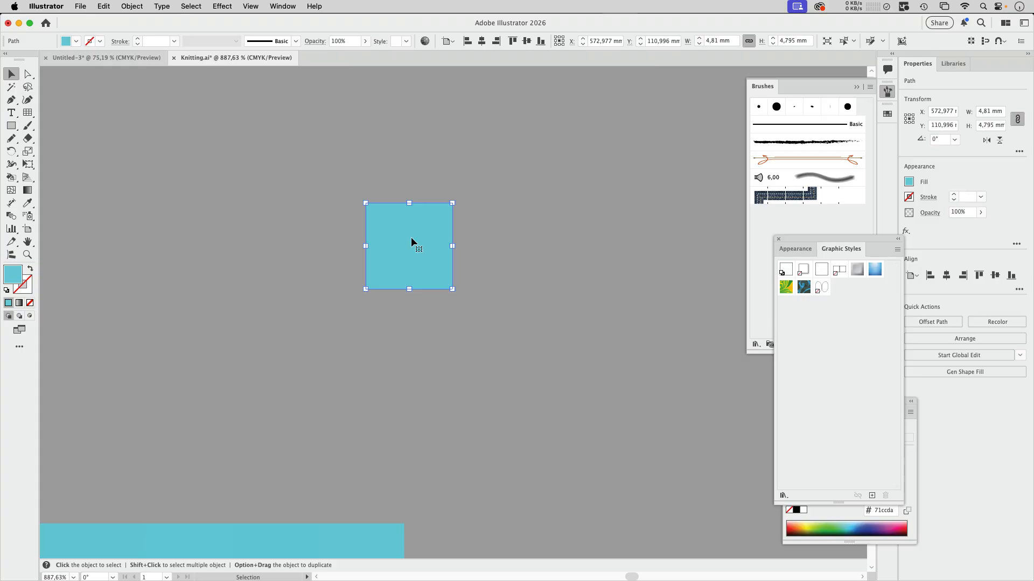
drag(412, 237, 515, 241)
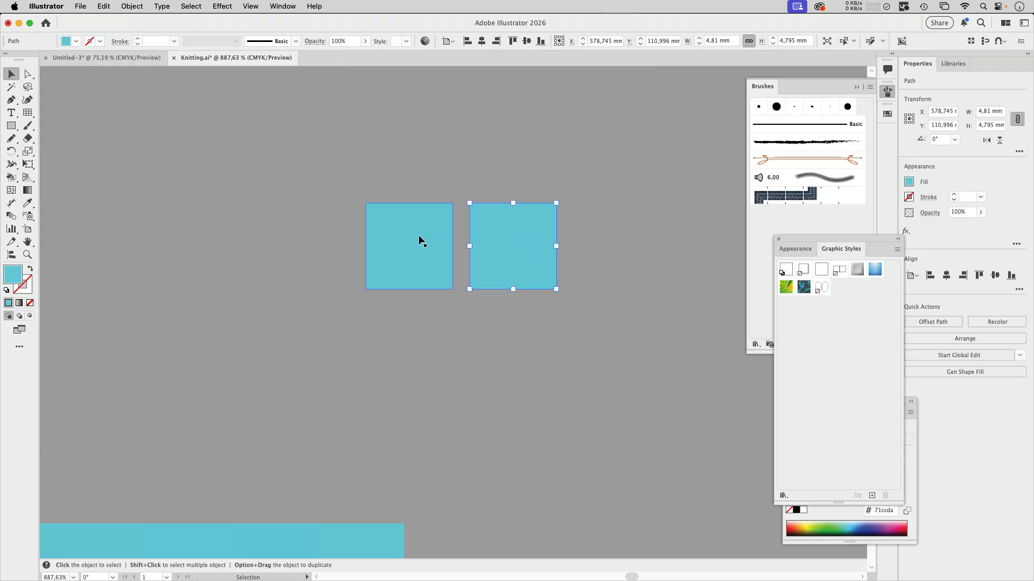
- Select the duplicated square and show its Appearance attributes next to it on the canvas
click(405, 244)
click(523, 235)
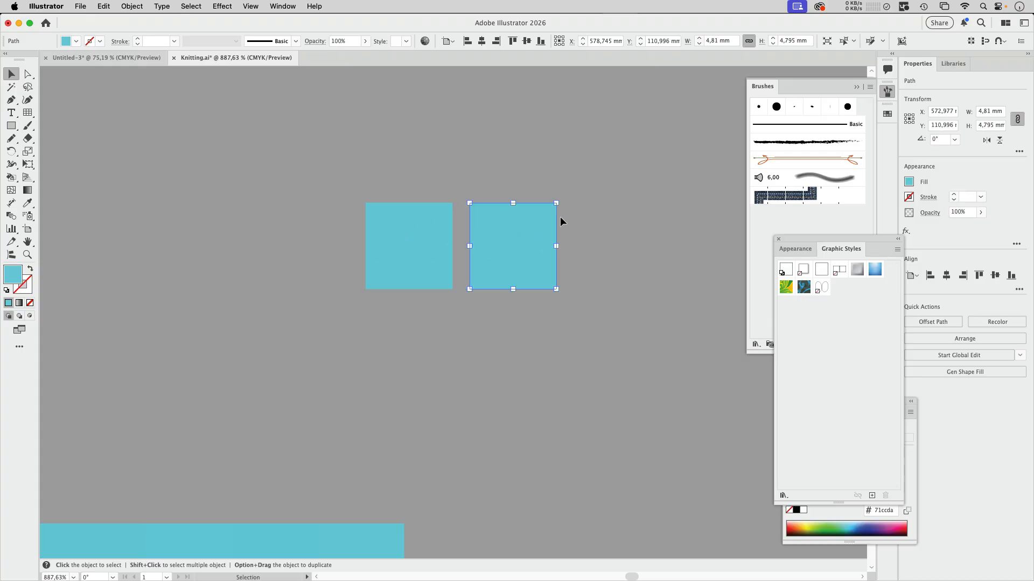
click(222, 7)
mouse_move(296, 6)
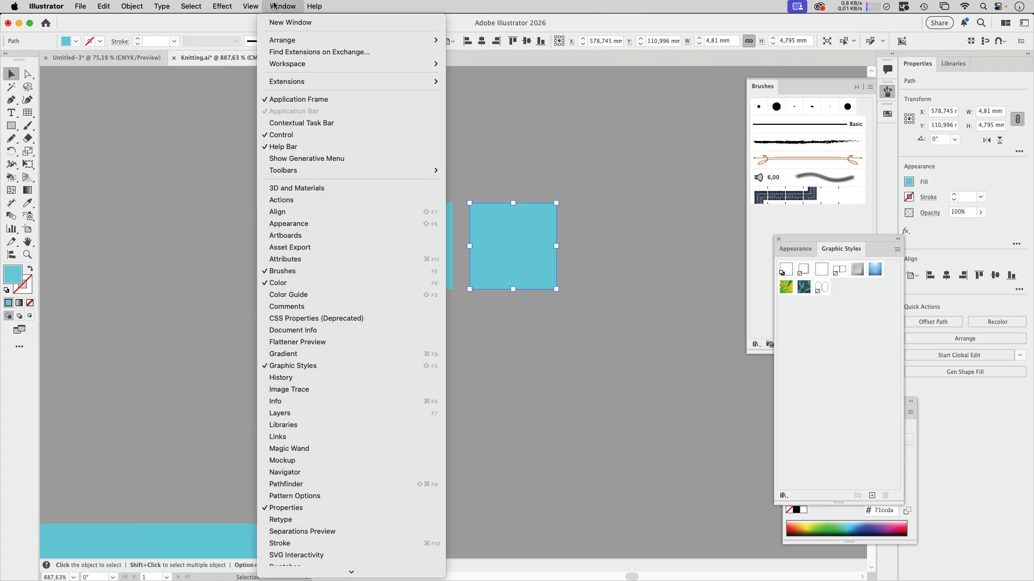
click(306, 223)
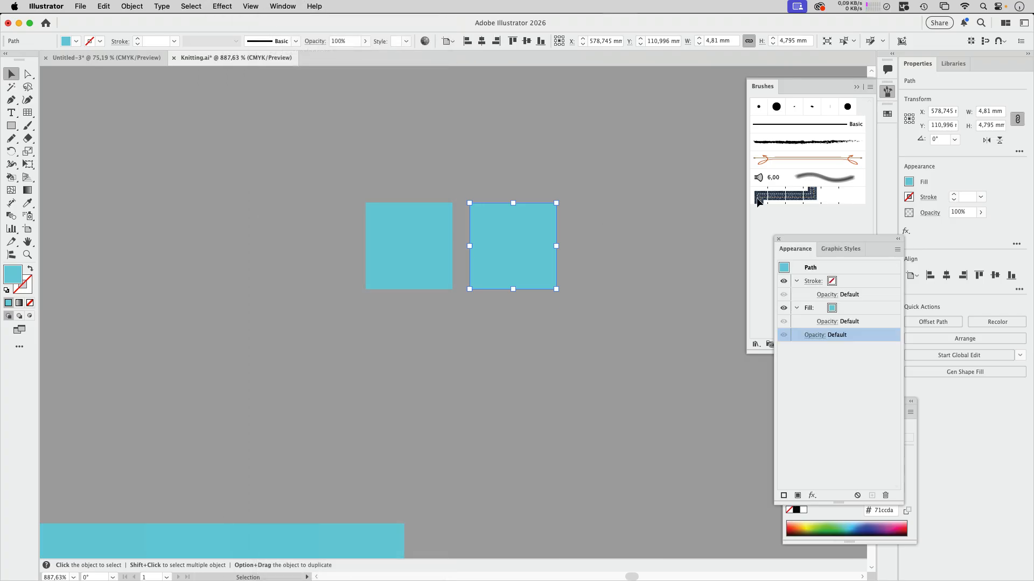
drag(804, 242, 614, 171)
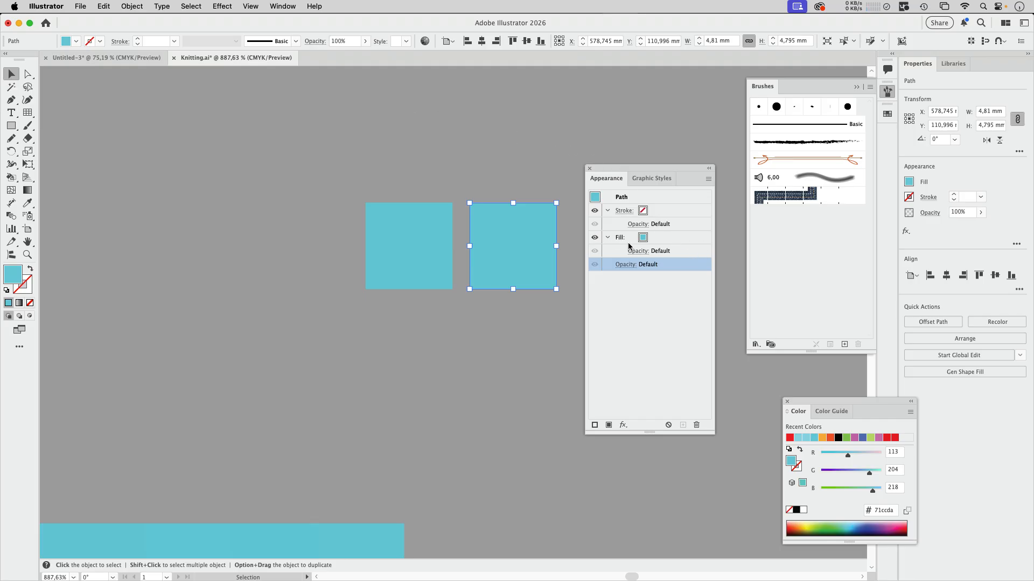
- Apply a Convert to Shape Ellipse effect with relative extra width and height of -0,6 mm, and place it below the fill
click(222, 6)
mouse_move(345, 93)
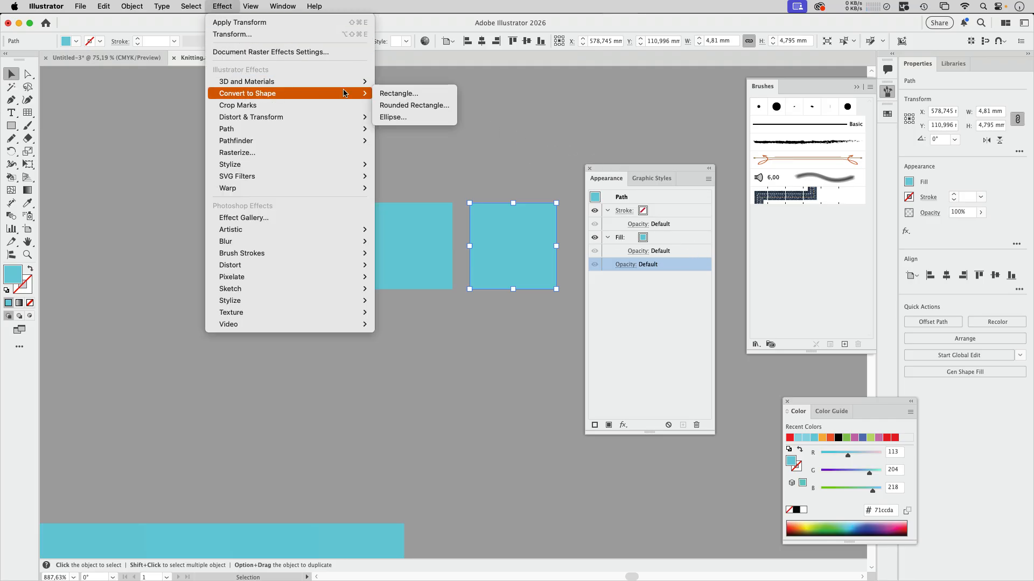
click(400, 117)
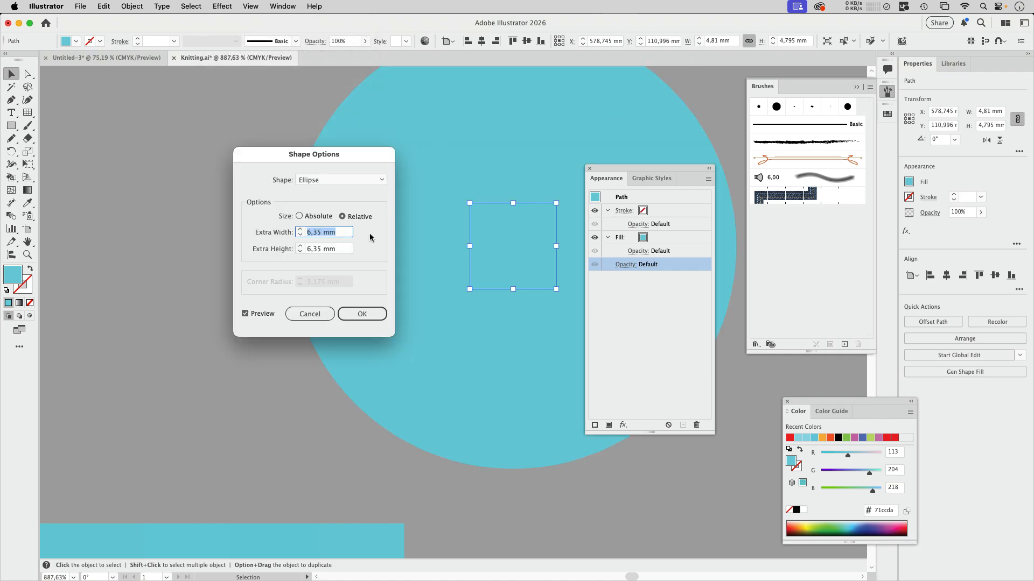
text(-0,6)
key(Tab)
text(-0,6)
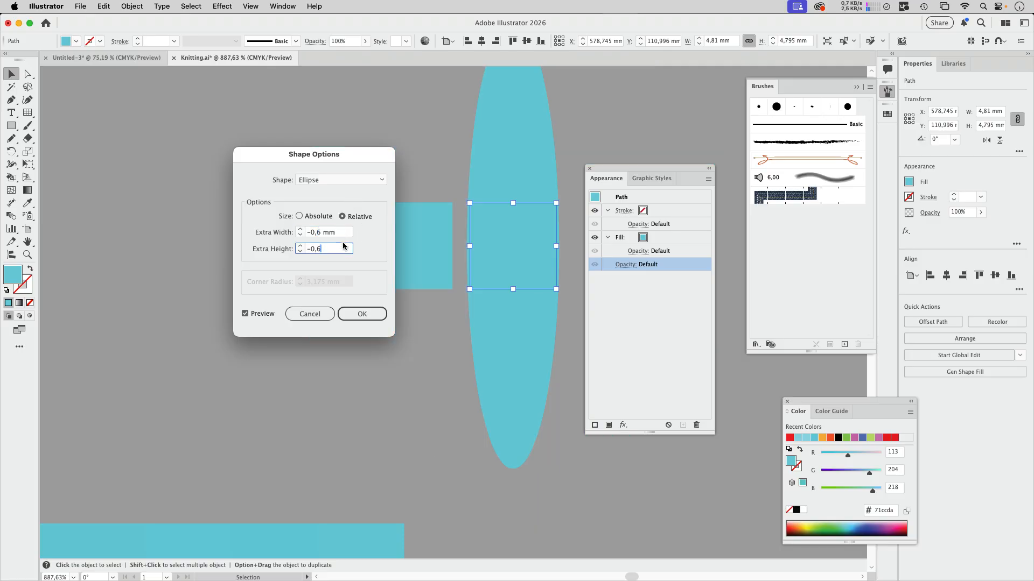
click(339, 234)
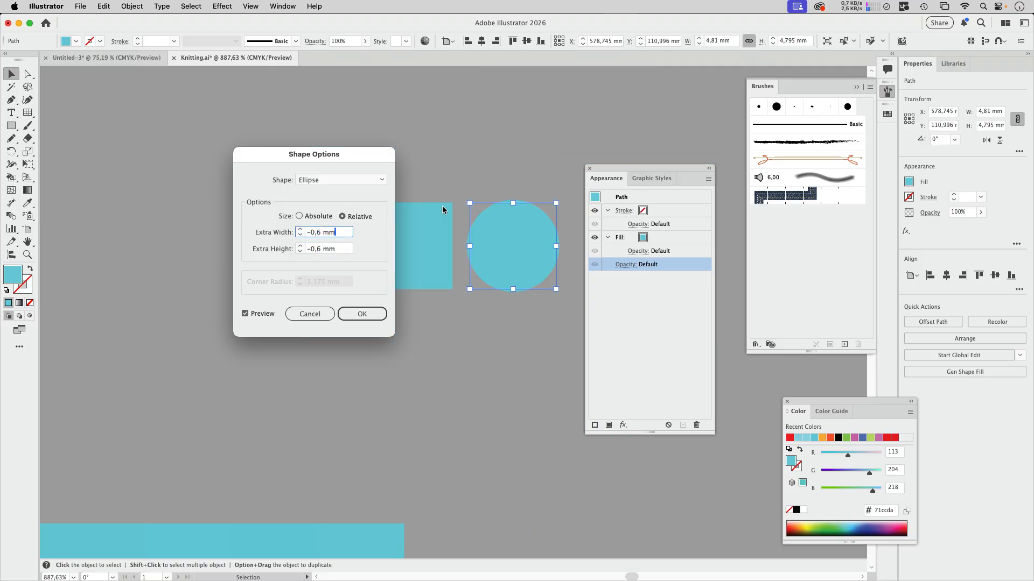
click(381, 311)
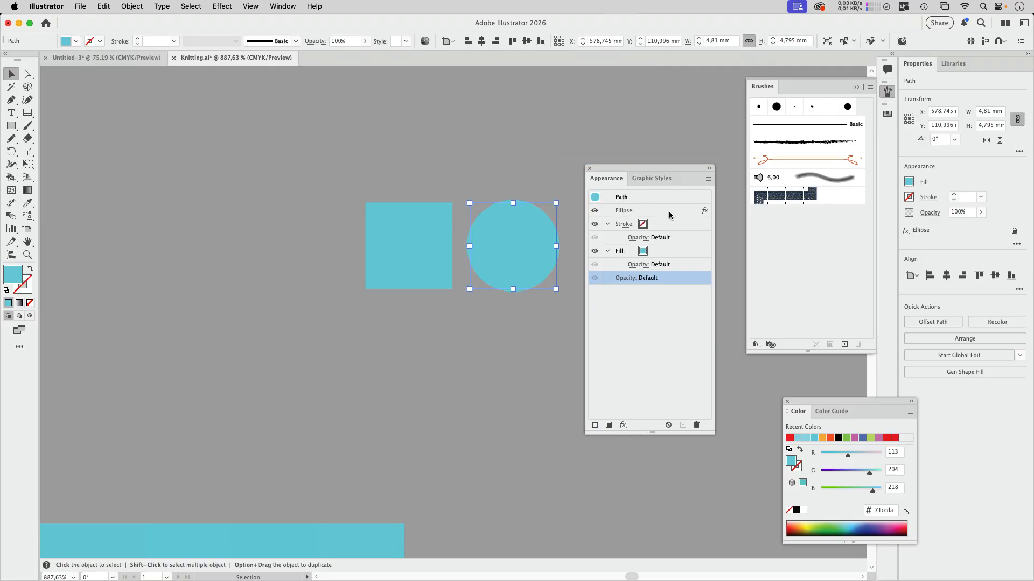
click(662, 268)
- Add a Transform effect to the circle with 1 copy moved 2,1167 mm horizontally
click(222, 6)
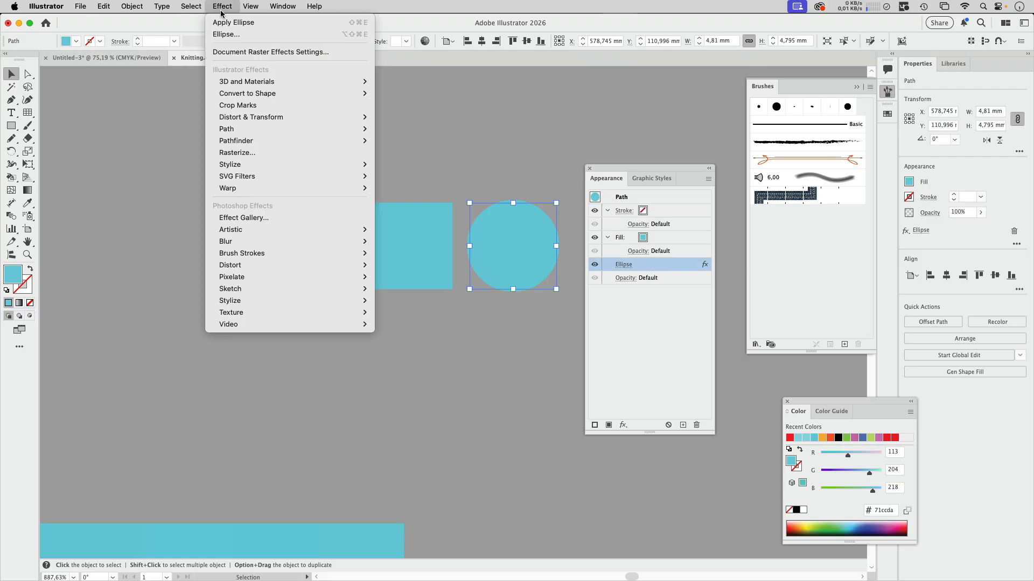
mouse_move(253, 117)
click(398, 152)
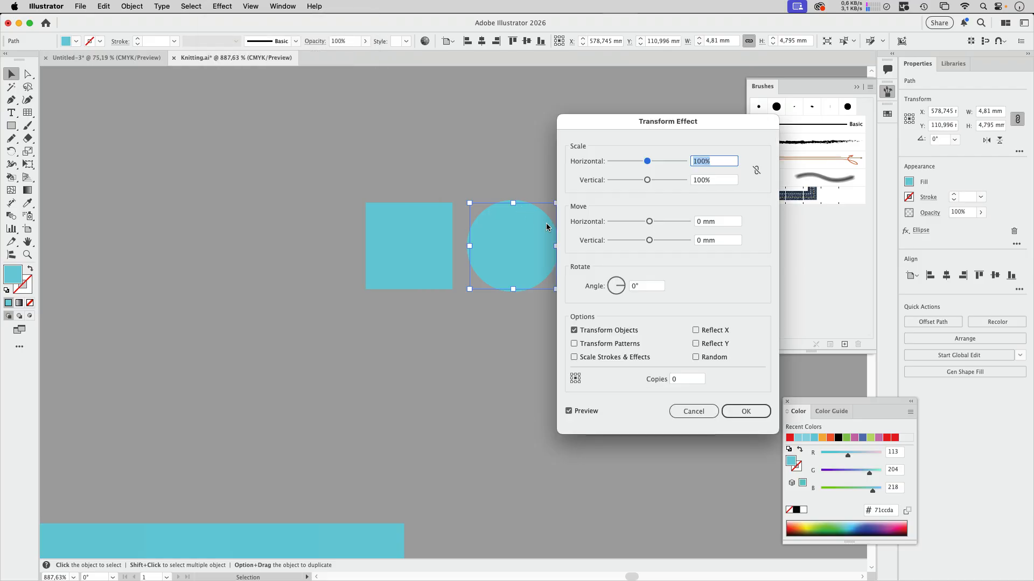
drag(674, 123, 328, 113)
double_click(333, 370)
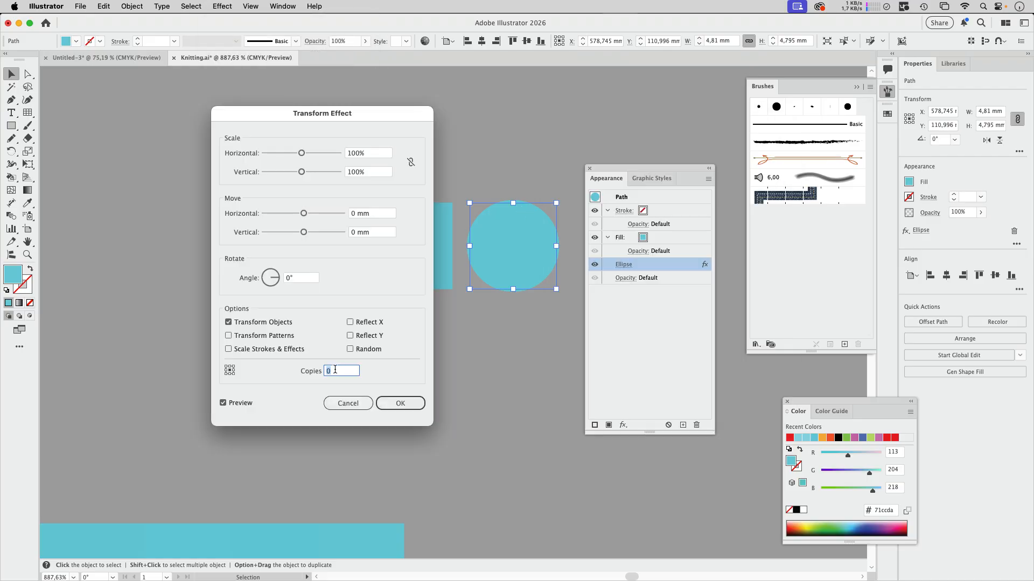
text(1)
drag(304, 214, 307, 215)
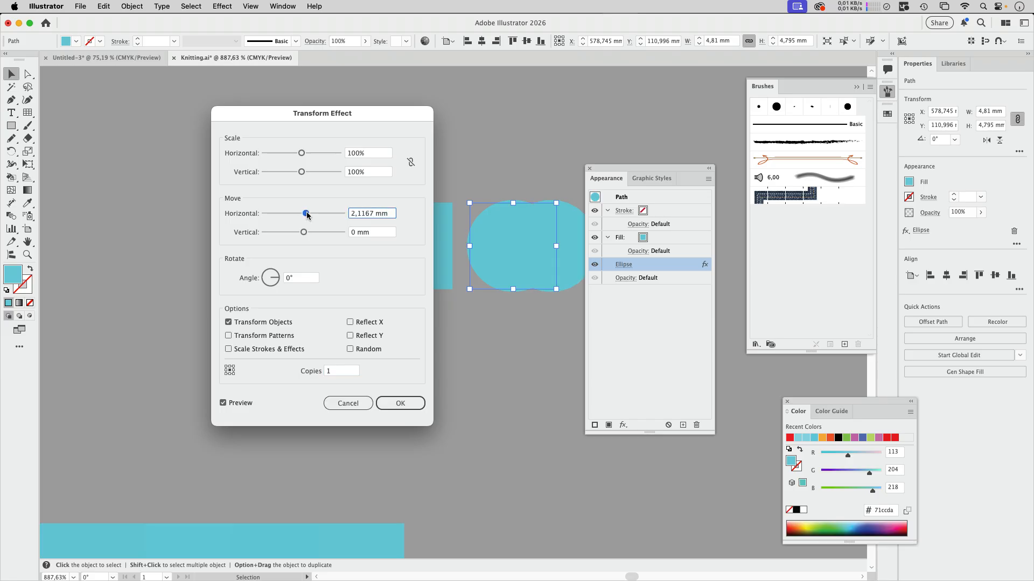
click(402, 403)
- Apply a Pathfinder Intersect effect to the two overlapping circles, placed below the Transform effect
click(224, 7)
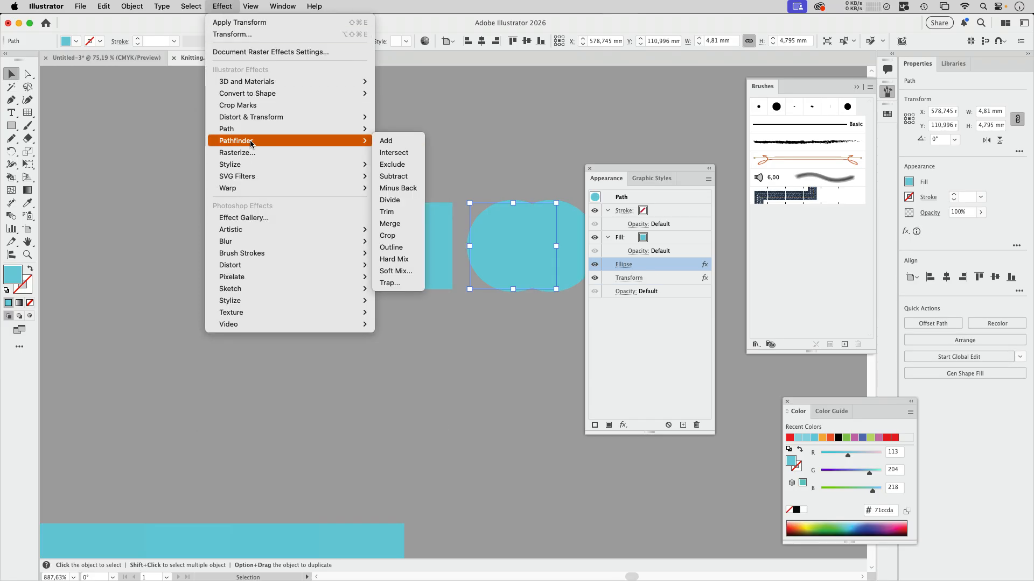
click(233, 8)
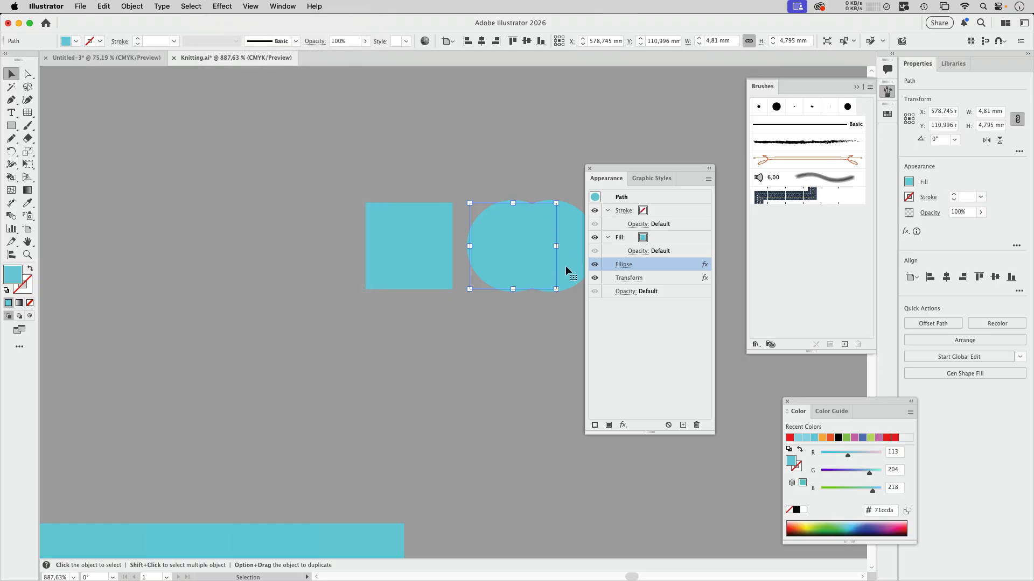
click(225, 7)
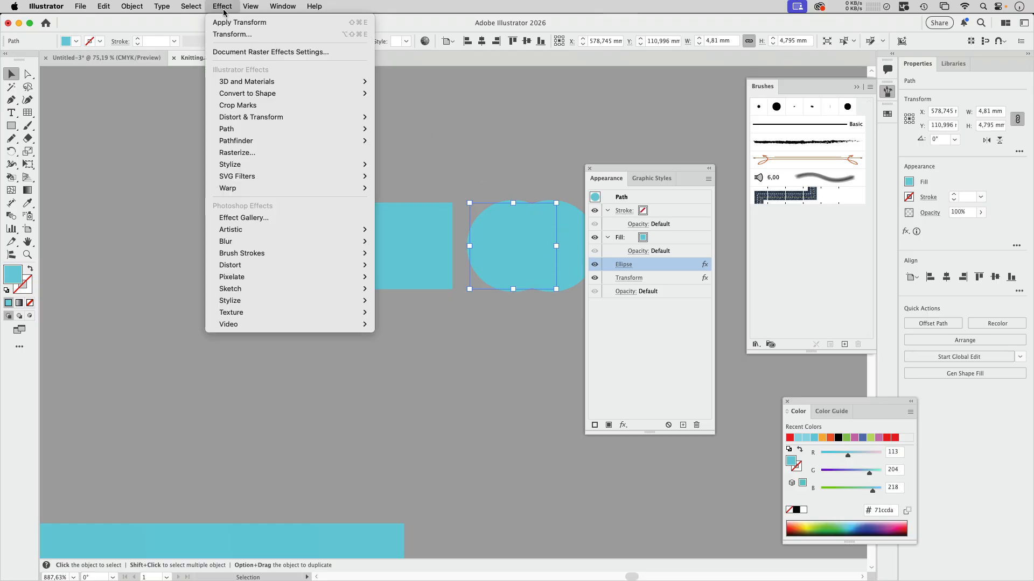
mouse_move(363, 141)
click(398, 153)
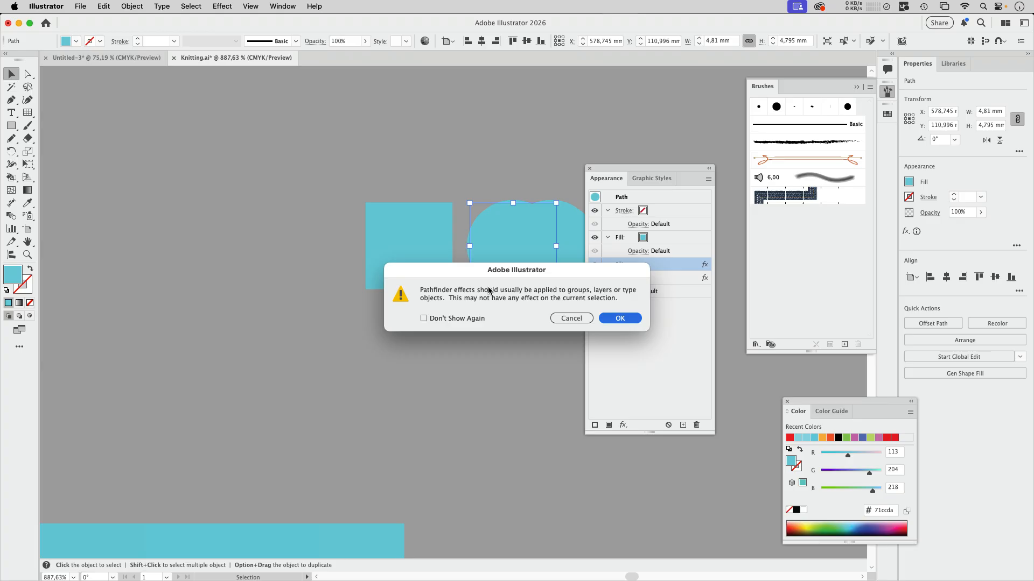
click(620, 320)
click(669, 210)
drag(667, 281, 664, 297)
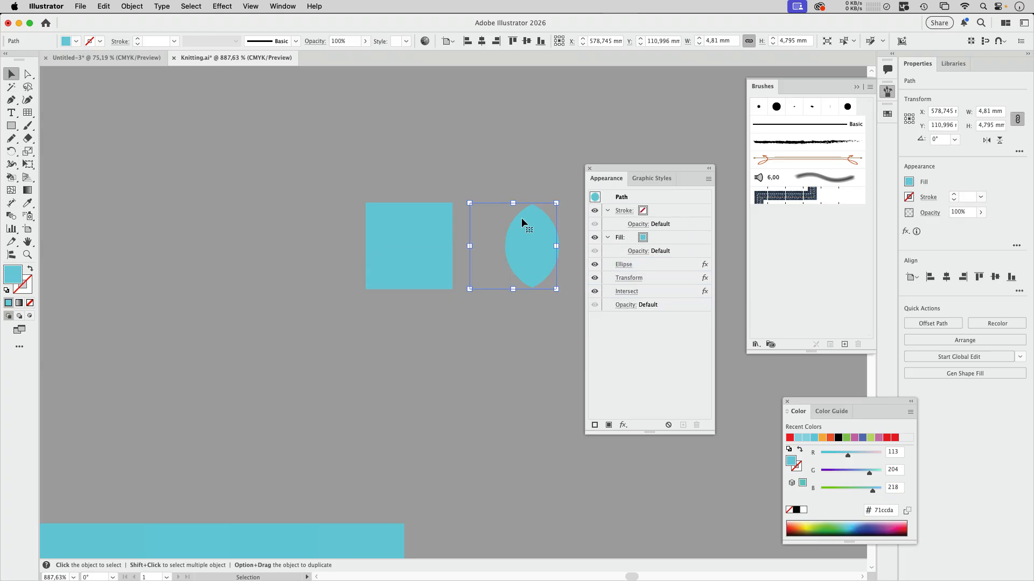
- Add a second Transform effect after Intersect that rotates the leaf shape by about 44°
click(657, 296)
click(222, 6)
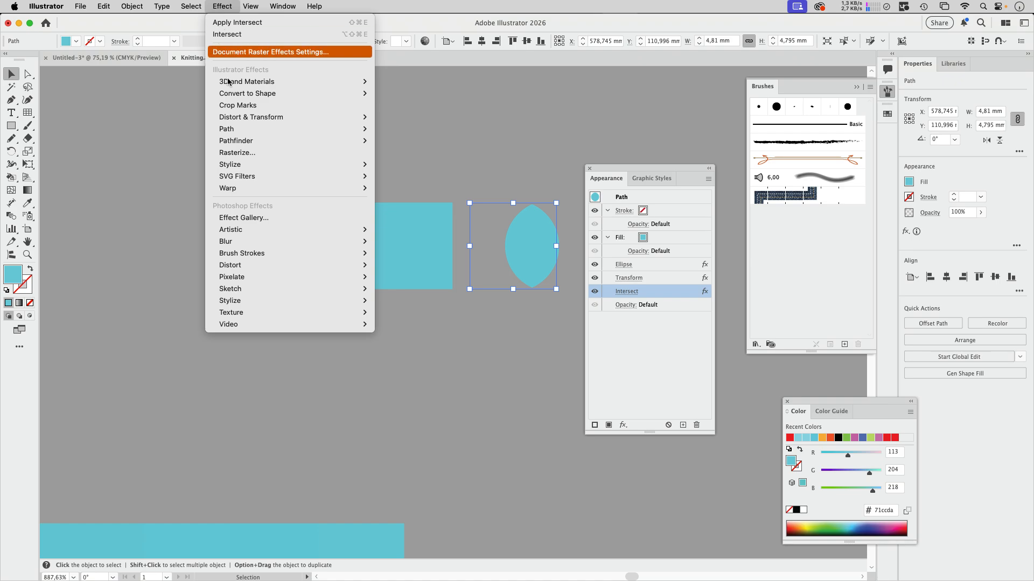
mouse_move(253, 117)
click(397, 153)
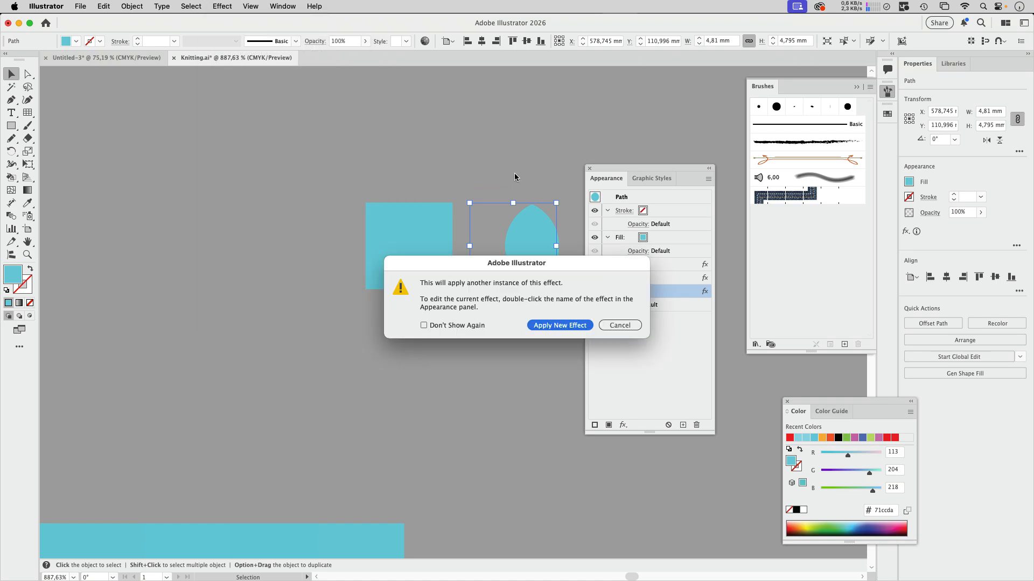
key(Return)
drag(272, 281, 276, 274)
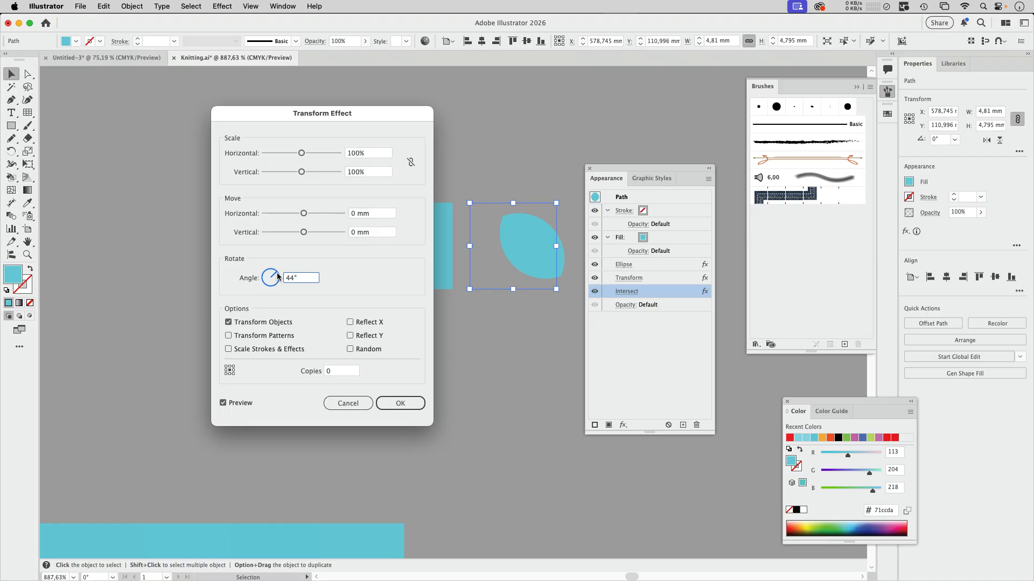
click(400, 403)
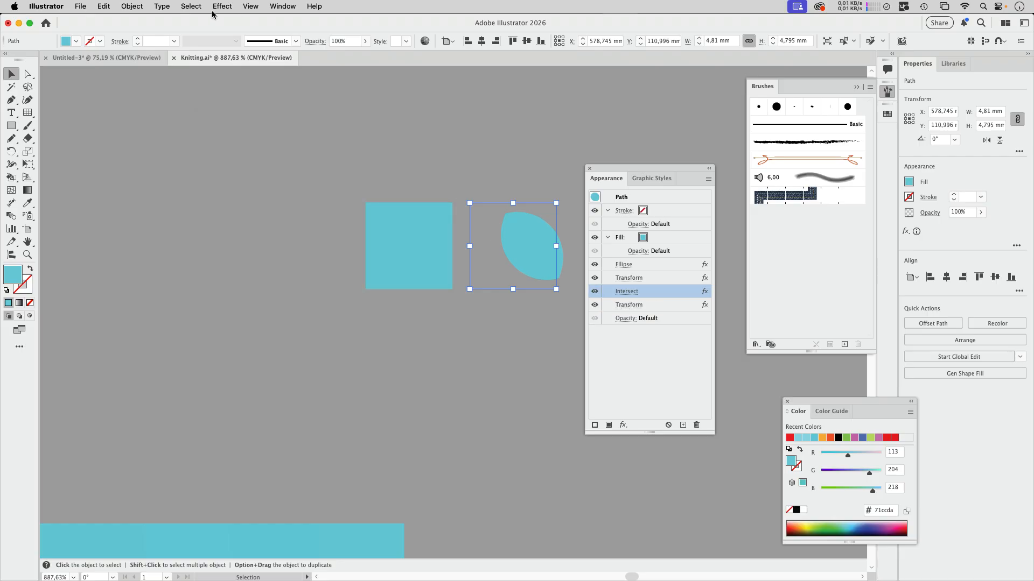
- Add another Transform effect with 1 copy and Reflect X, using the middle-right reference point, to mirror the leaf
click(221, 6)
mouse_move(256, 119)
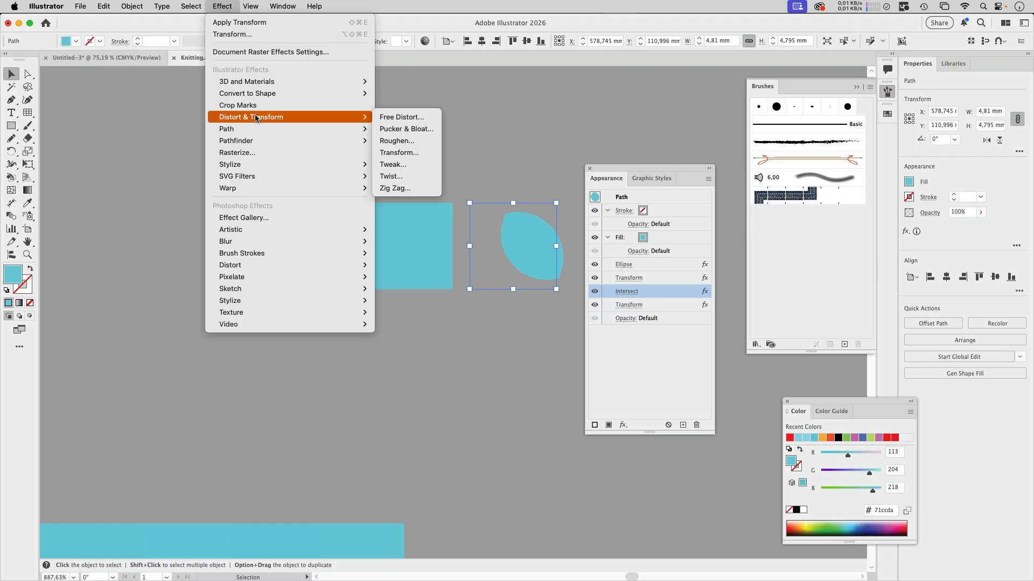
click(436, 153)
click(558, 328)
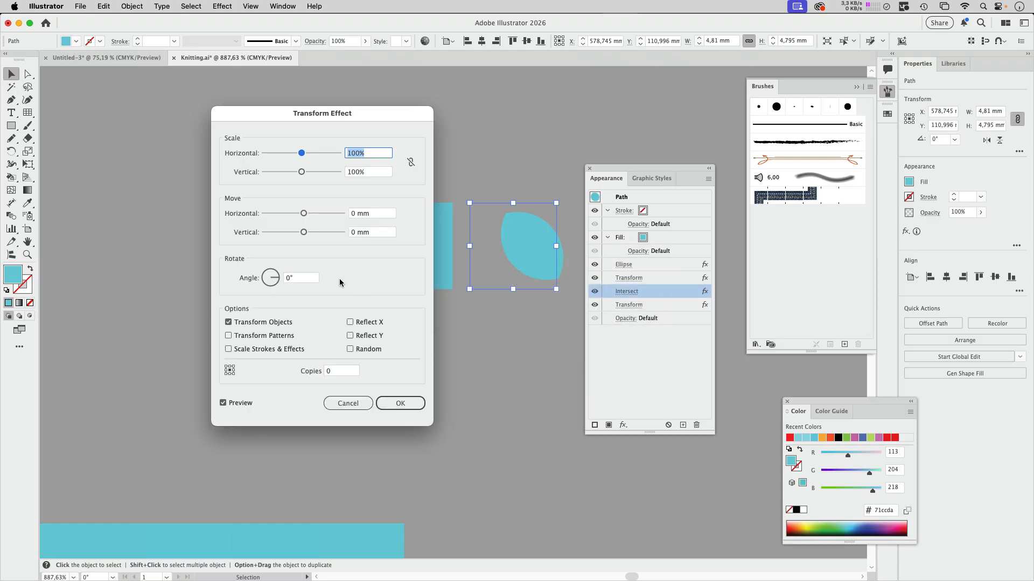
click(330, 371)
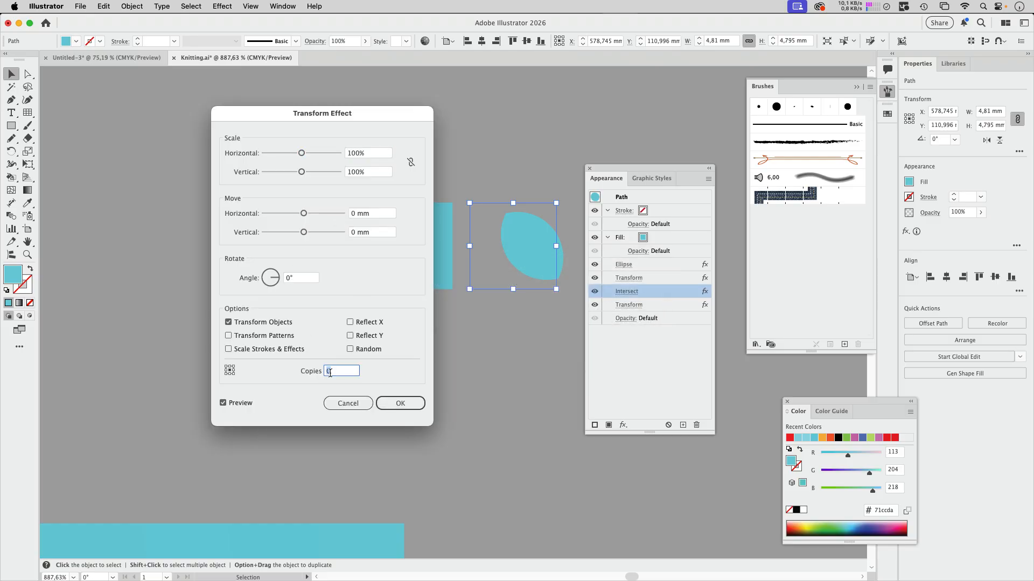
text(1)
click(374, 323)
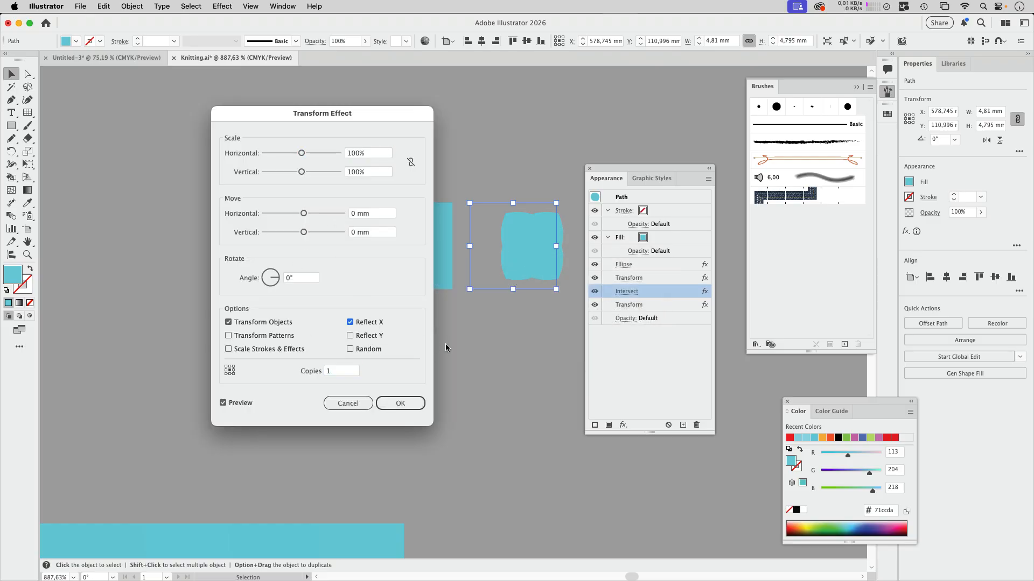
click(400, 403)
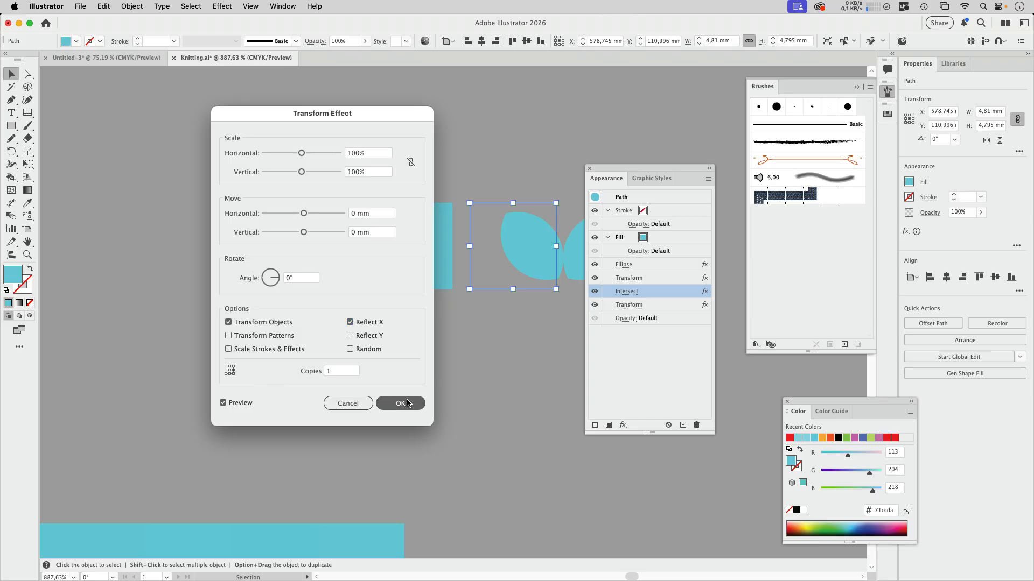
- Recolour the separated original square pale lilac and place the mirrored leaf pair on top of it for comparison
drag(636, 185, 679, 332)
drag(539, 257, 396, 206)
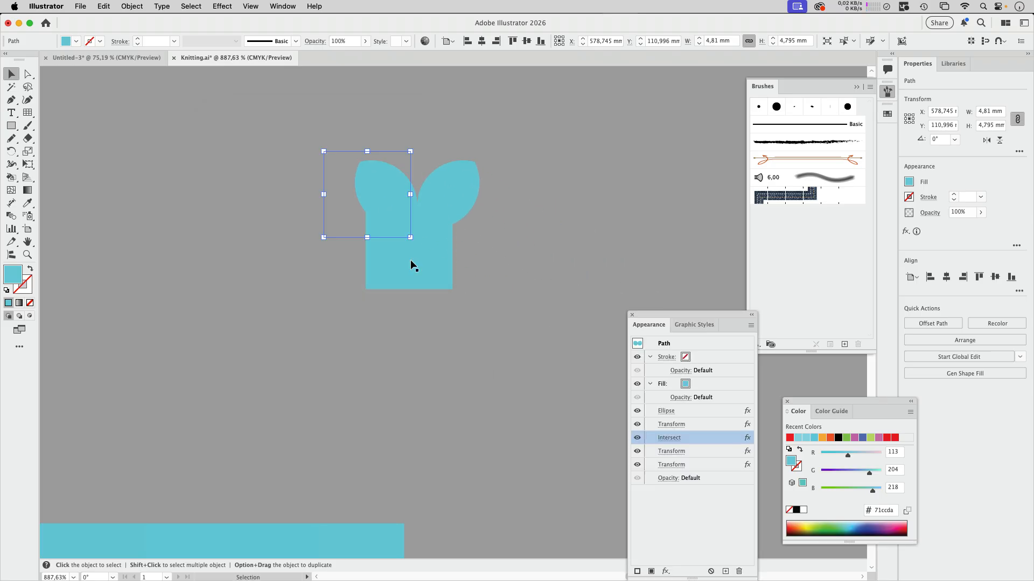
click(413, 266)
drag(847, 455, 872, 456)
click(462, 173)
drag(462, 173, 474, 222)
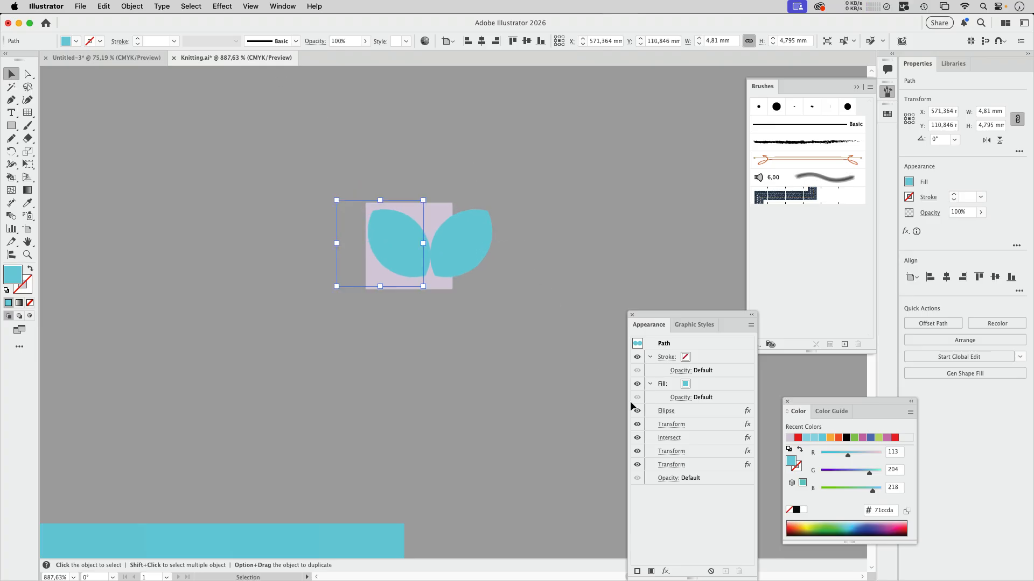
- Add a Transform effect after the mirroring one, scaling the leaf pair narrower horizontally and taller vertically
click(711, 465)
click(223, 6)
mouse_move(280, 117)
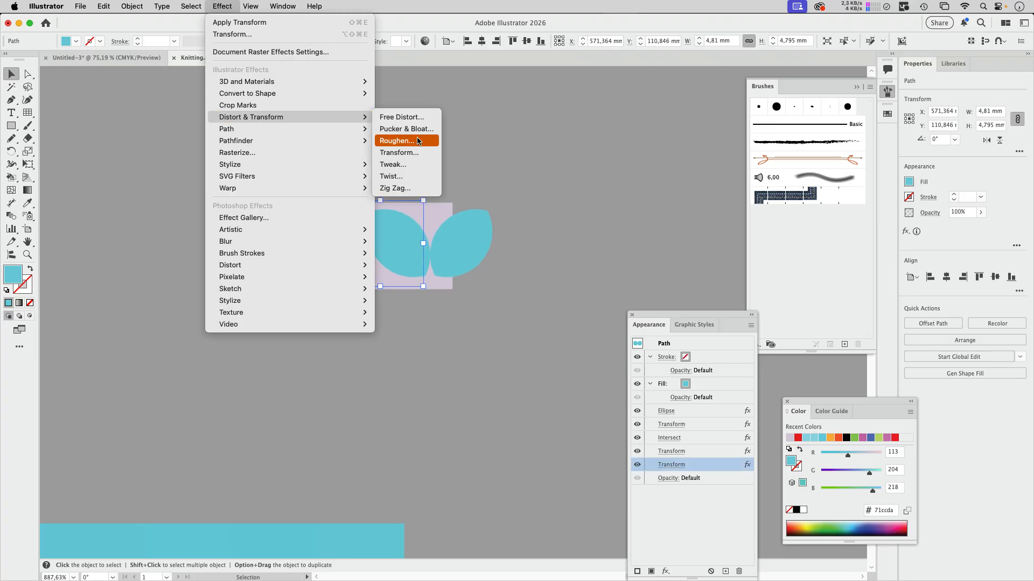
click(399, 152)
click(569, 326)
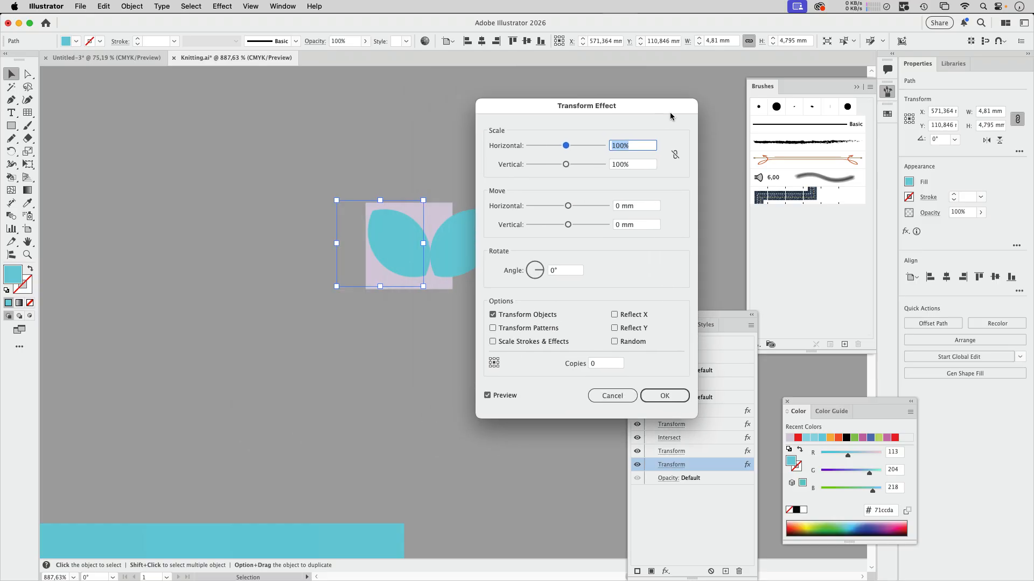
drag(670, 114, 728, 121)
click(733, 162)
drag(623, 152, 644, 173)
click(721, 402)
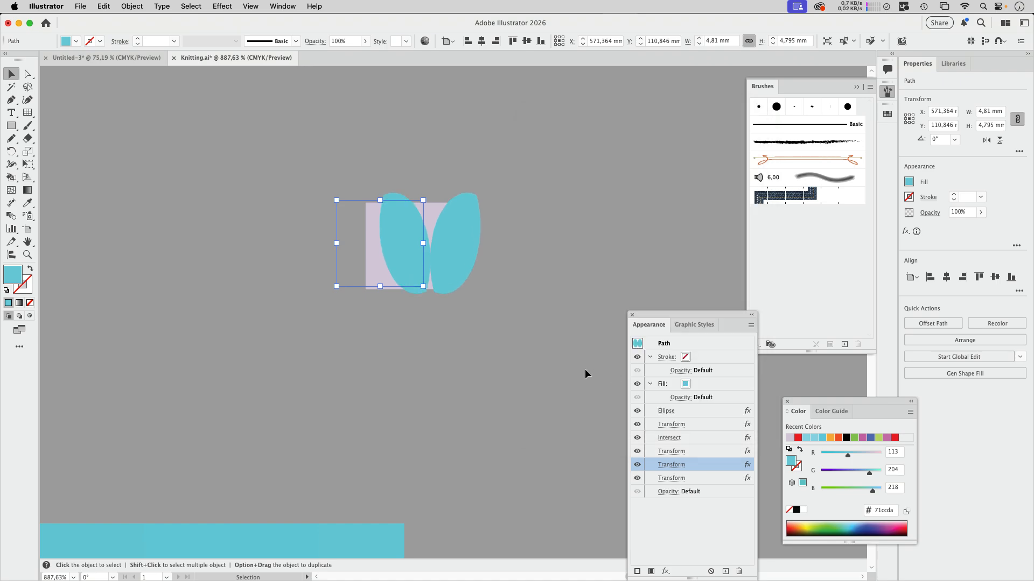
- Edit the rotating Transform effect directly below Intersect and set its angle to 44°
drag(694, 312, 567, 209)
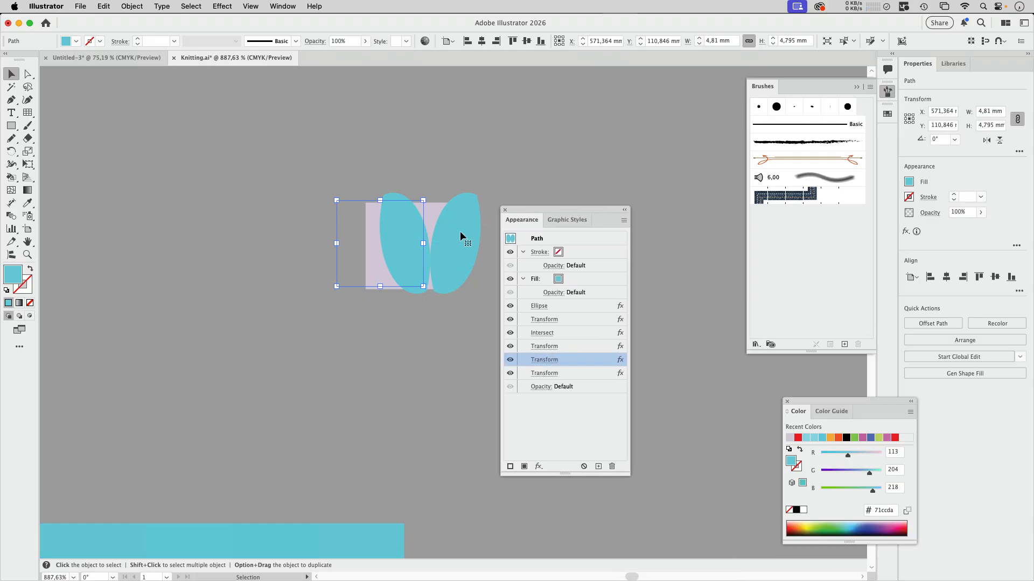
click(548, 350)
click(599, 274)
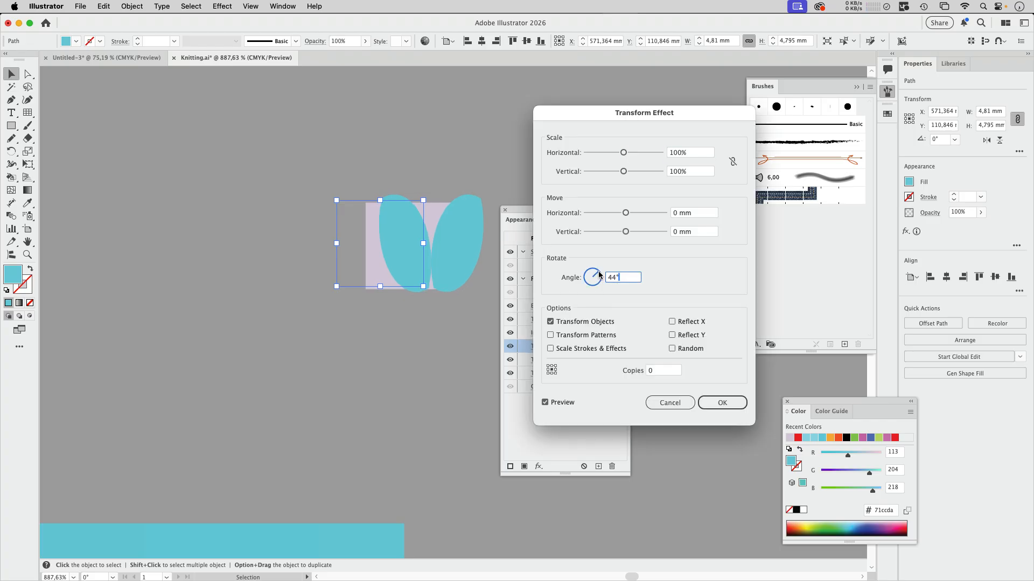
click(722, 403)
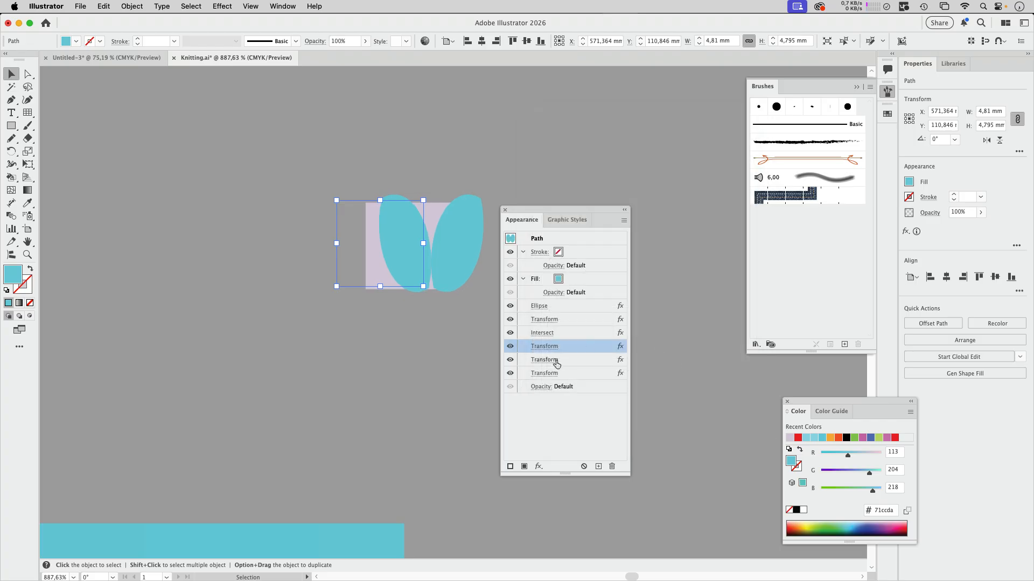
- Add a small horizontal move to the mirroring Transform effect to separate the leaves, and reposition the pair over the lilac square
click(548, 362)
click(626, 214)
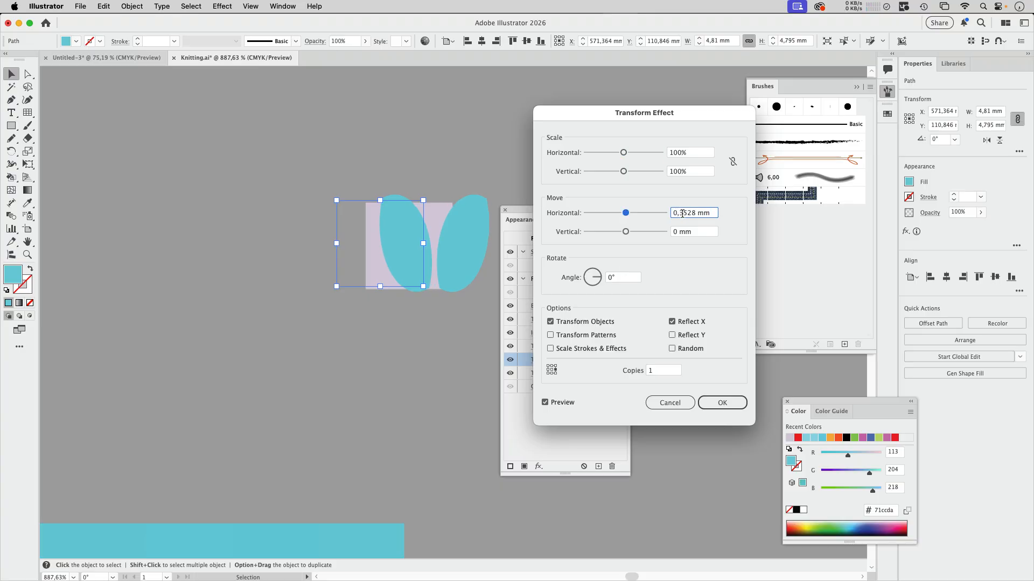
click(733, 402)
drag(457, 236, 446, 246)
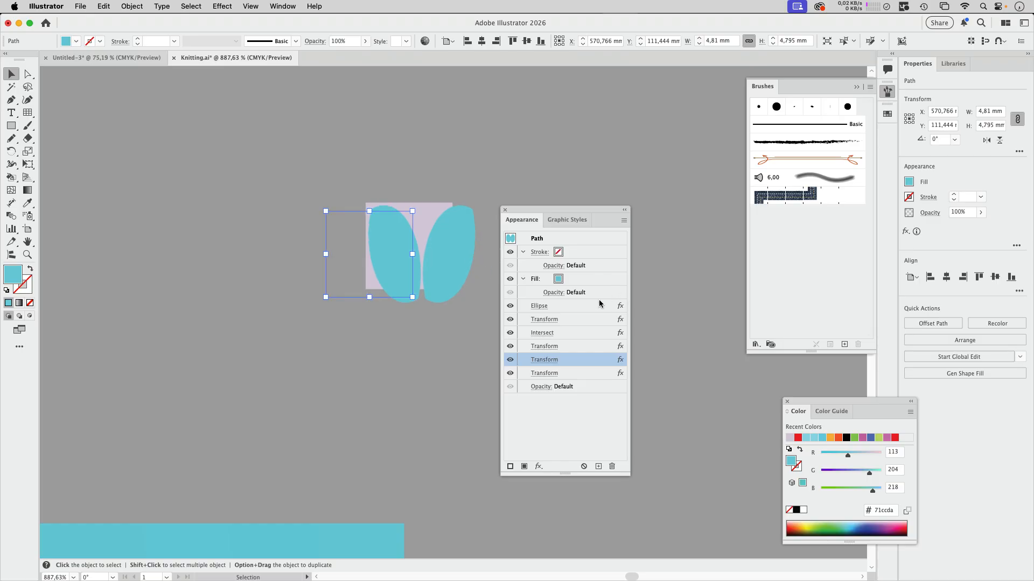
- Reduce the horizontal scale in the last Transform effect so the leaf pair fits the lilac square's width, and align it over the square
click(547, 373)
click(615, 153)
mouse_move(616, 155)
mouse_down()
mouse_move(641, 172)
mouse_move(609, 155)
mouse_up()
click(722, 403)
drag(436, 261, 426, 257)
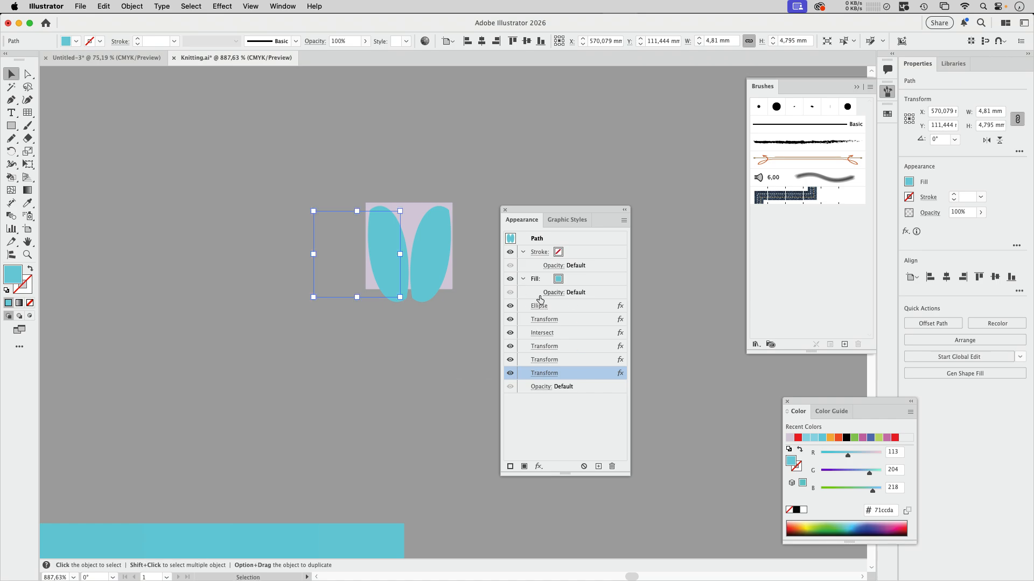
- Set the leaf pair's fill to None and save its appearance as a new graphic style
click(567, 281)
click(567, 280)
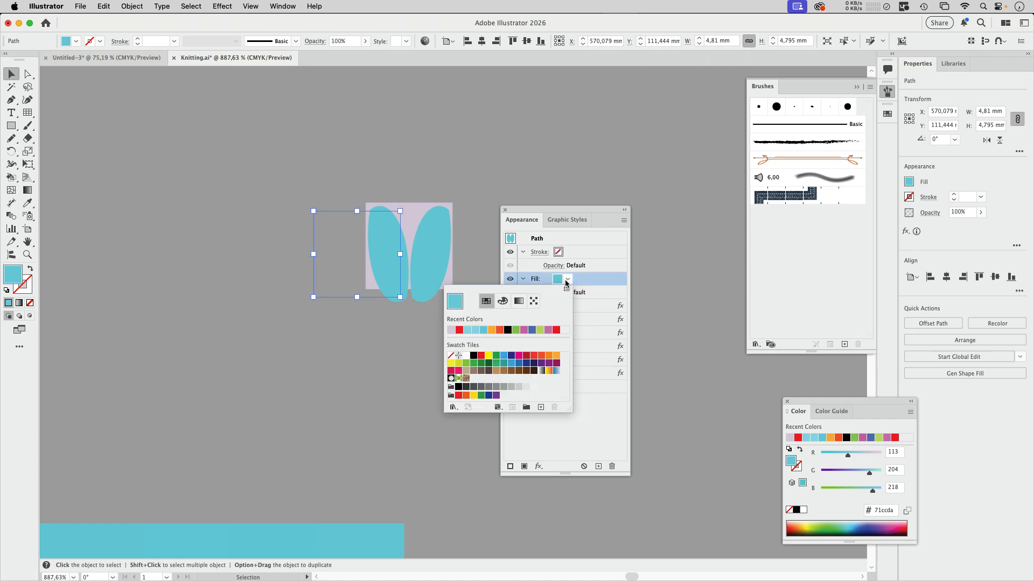
click(451, 356)
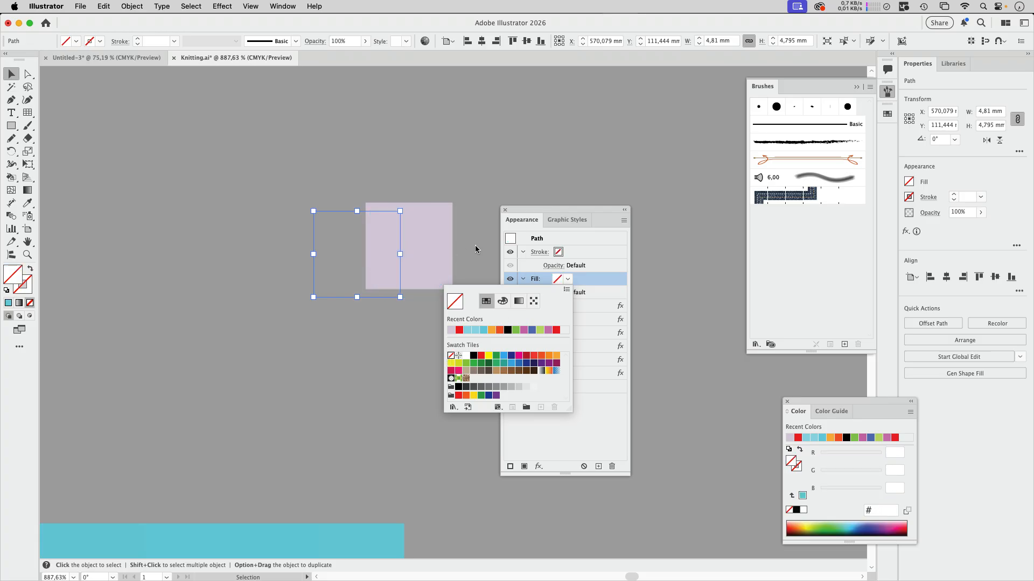
click(566, 220)
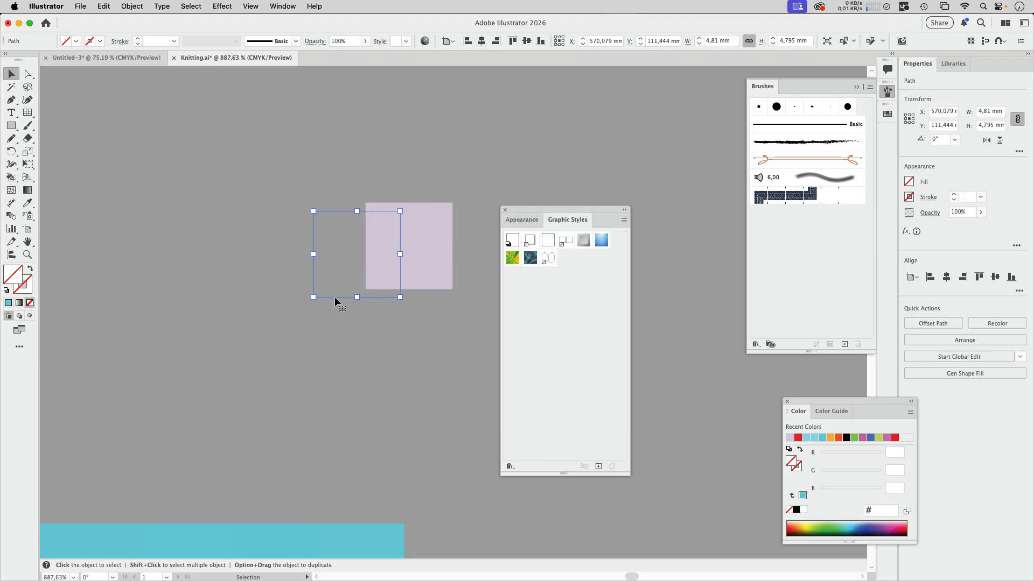
drag(334, 296, 587, 344)
click(393, 405)
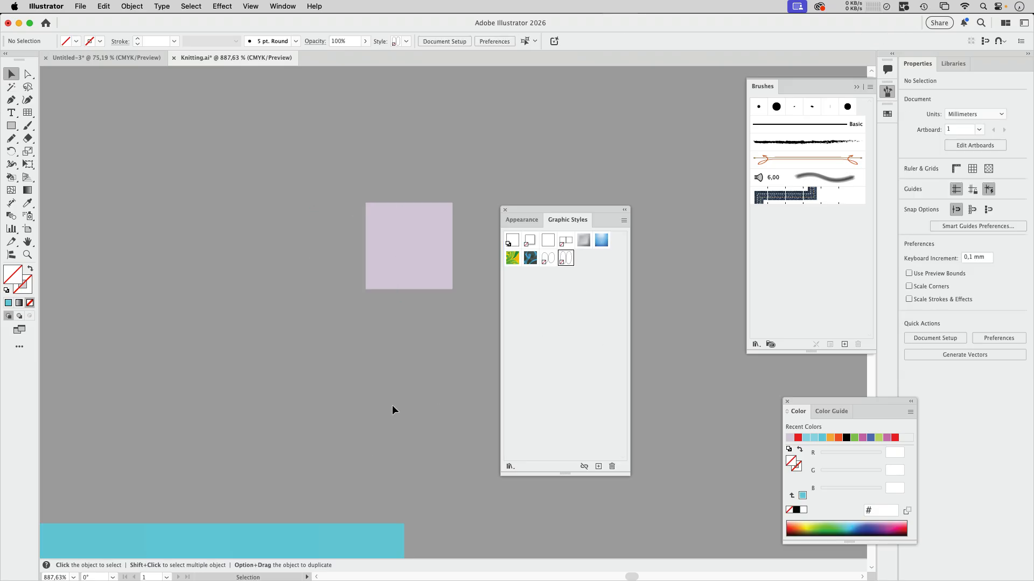
- Select all tiles of the gradient mosaic, apply the new leaf-pair graphic style to them, and deselect
key(super+0)
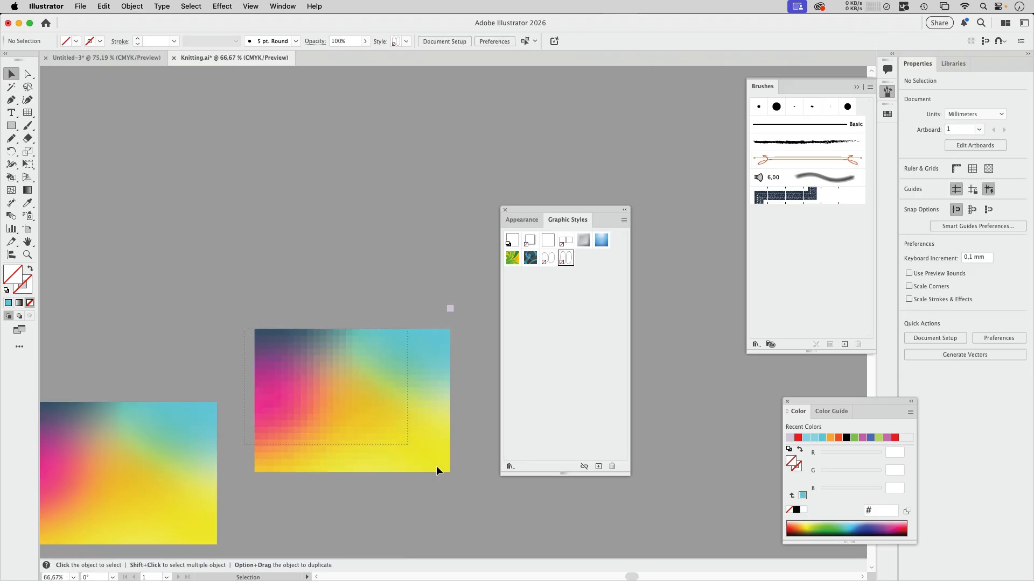
drag(470, 488, 471, 487)
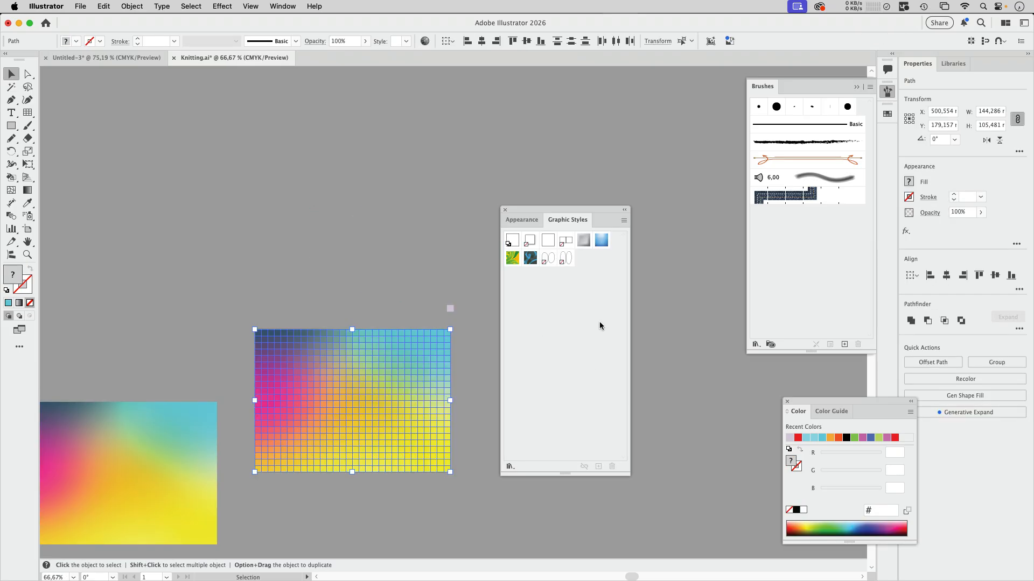
click(565, 259)
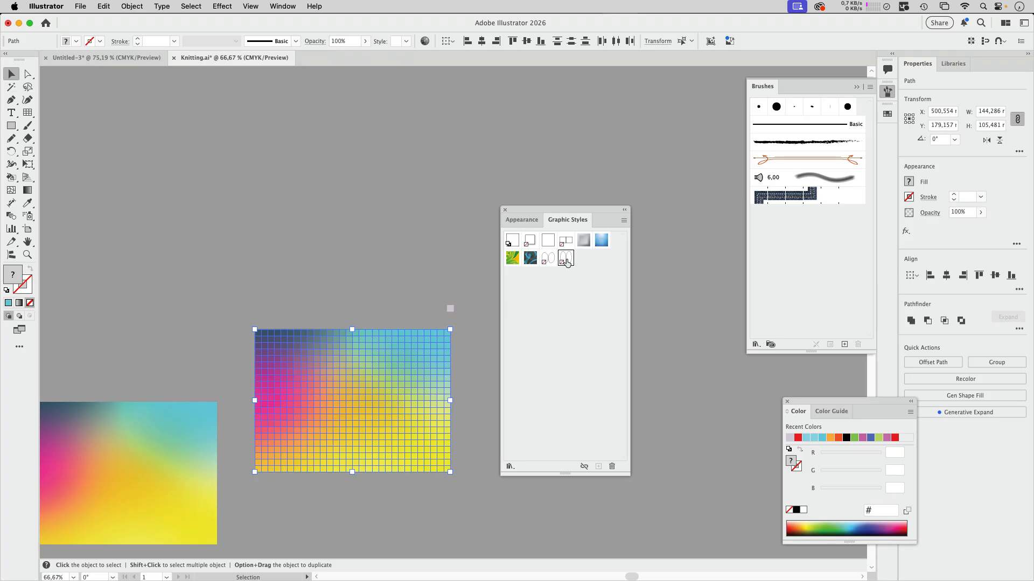
click(318, 302)
drag(250, 333, 396, 200)
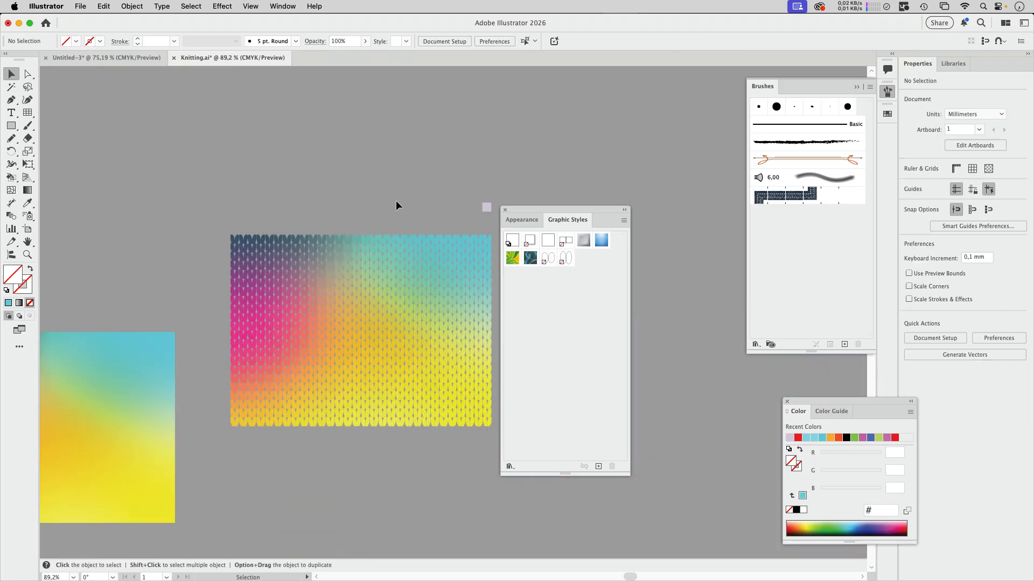